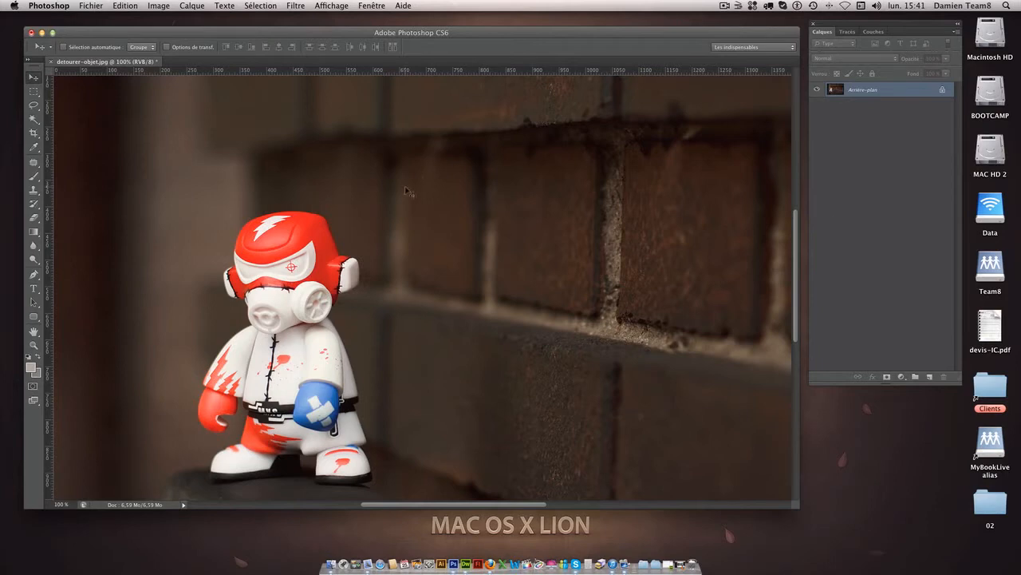
Create a new empty path in the document for outlining the toy with the Pen tool.
{"action": "left_click", "coordinate": [34, 274]}
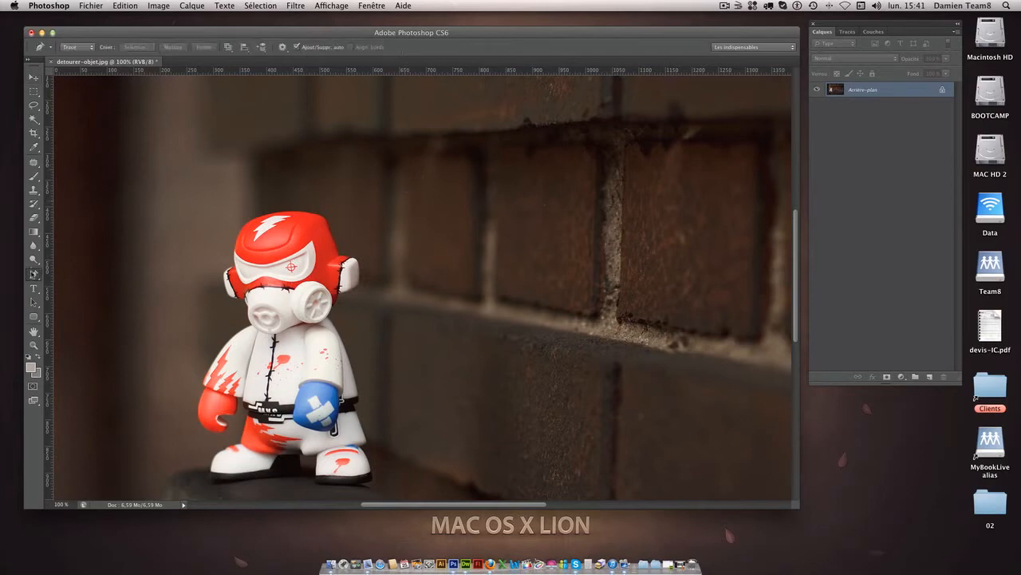
{"action": "scroll", "coordinate": [341, 350], "scroll_direction": "down", "scroll_amount": 3}
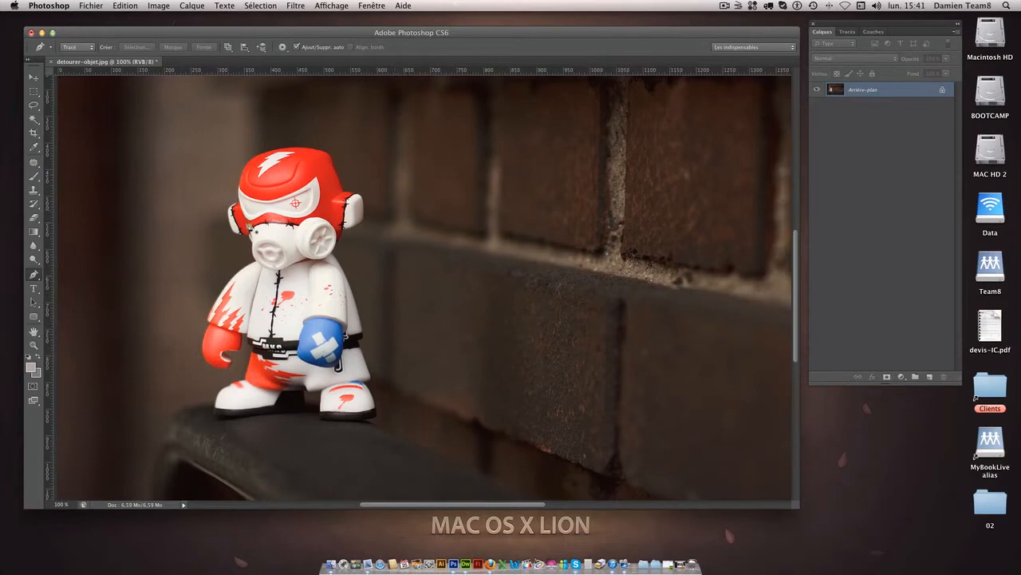
{"action": "left_click", "coordinate": [849, 32]}
{"action": "left_click", "coordinate": [822, 32]}
{"action": "left_click", "coordinate": [848, 34]}
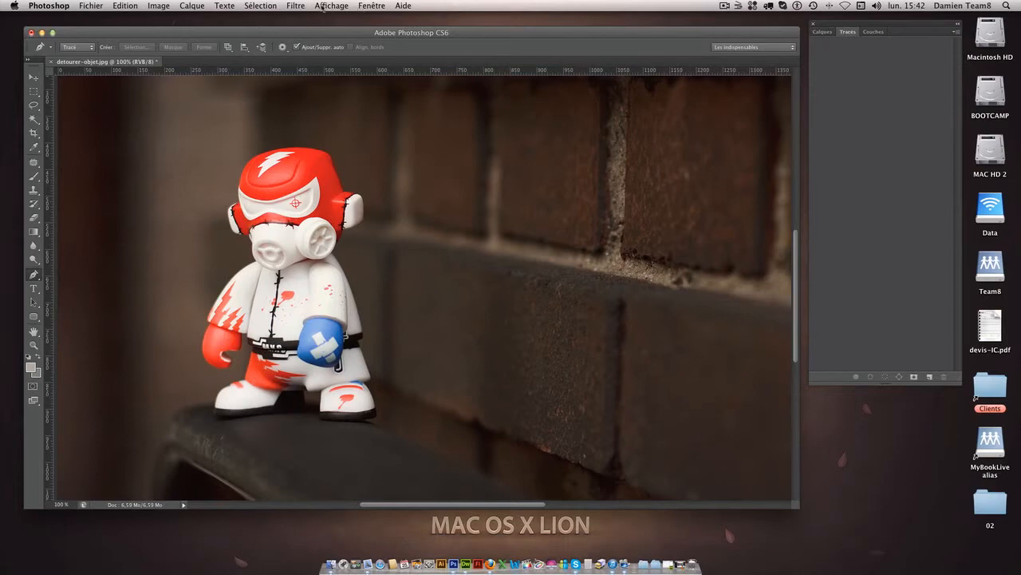
{"action": "left_click", "coordinate": [363, 5]}
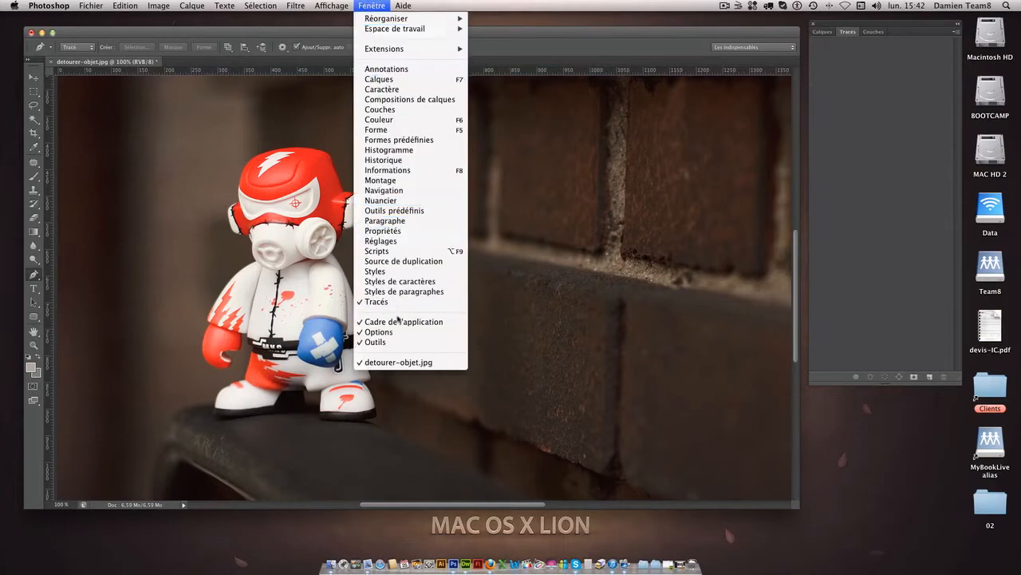
{"action": "left_click", "coordinate": [369, 4]}
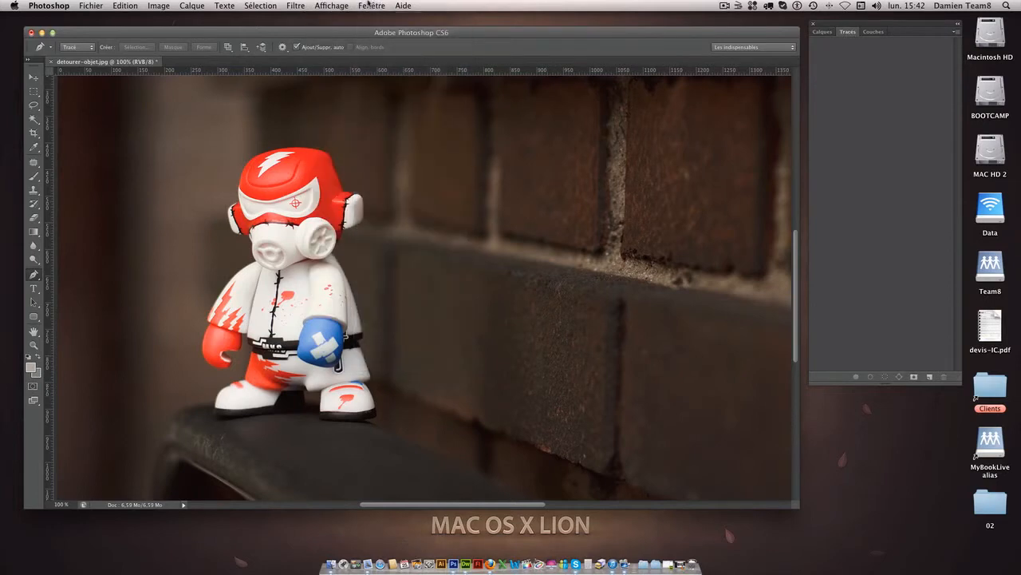
{"action": "left_click", "coordinate": [930, 377]}
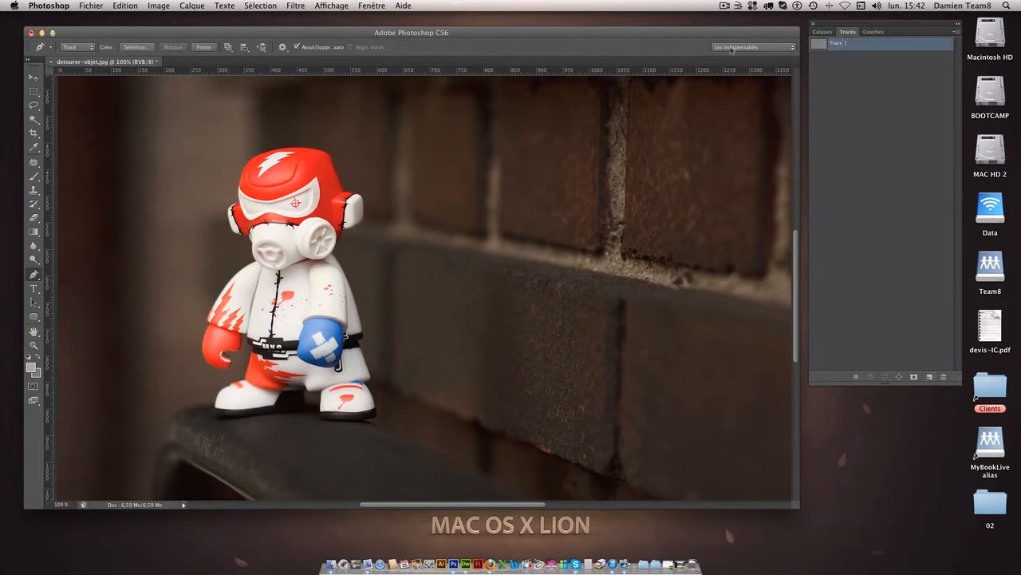
With the Pen tool, trace the toy's red helmet from the left ear over the top to its upper right edge.
{"action": "left_click", "coordinate": [35, 275]}
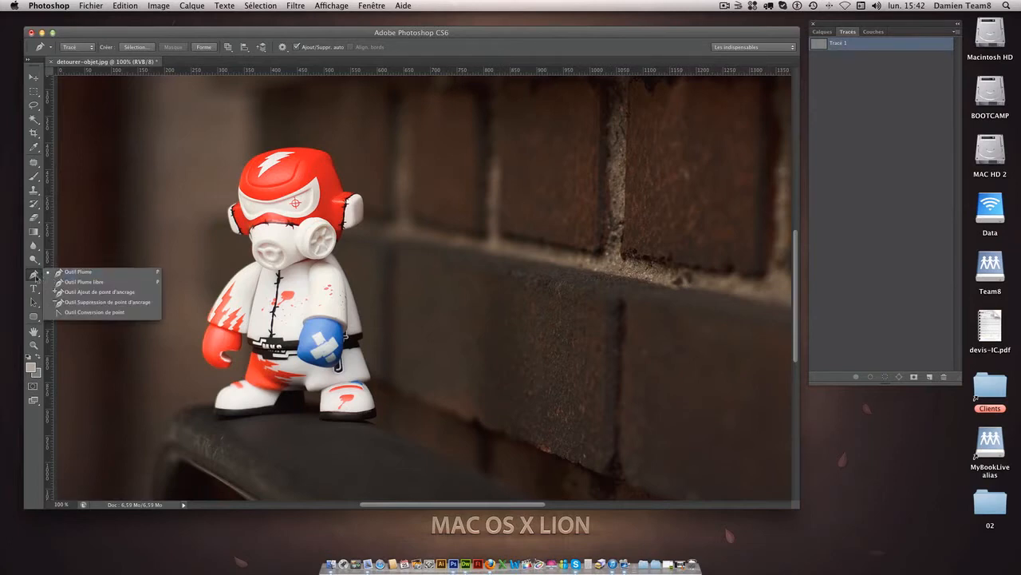
{"action": "left_click", "coordinate": [78, 272]}
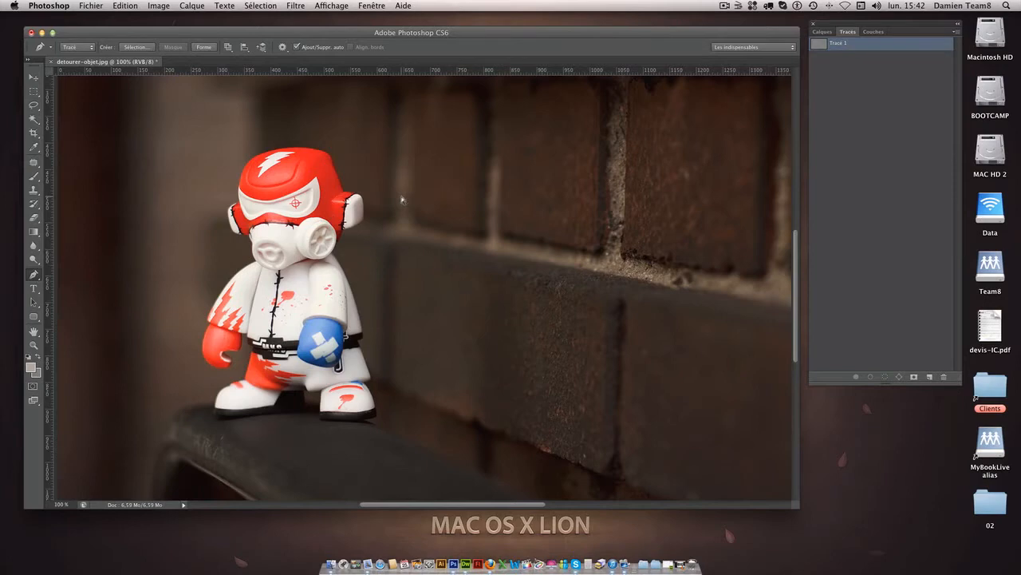
{"action": "key", "text": "super+plus"}
{"action": "left_click_drag", "start_coordinate": [269, 190], "coordinate": [510, 342]}
{"action": "key", "text": "super+plus"}
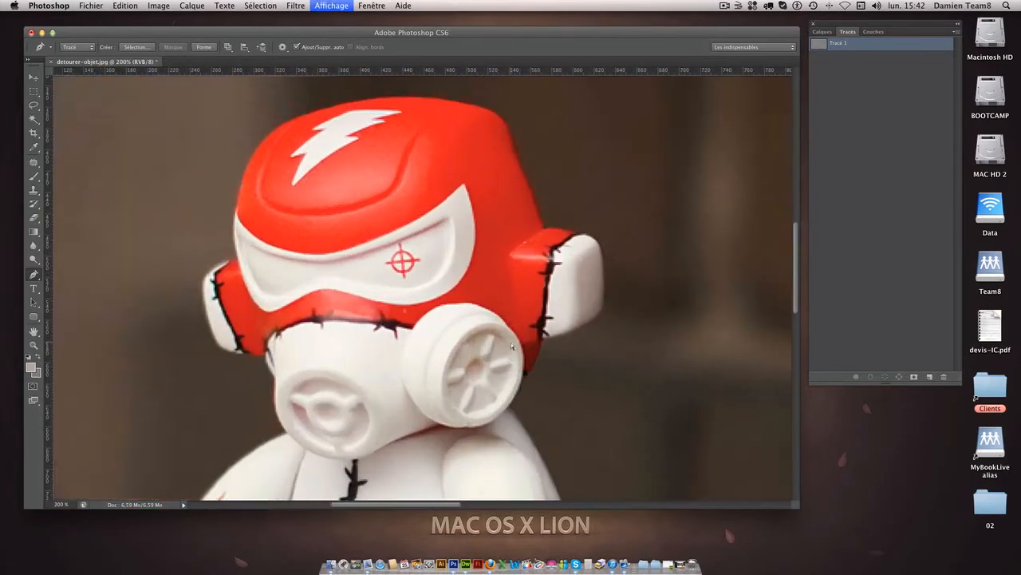
{"action": "left_click_drag", "start_coordinate": [424, 235], "coordinate": [456, 280]}
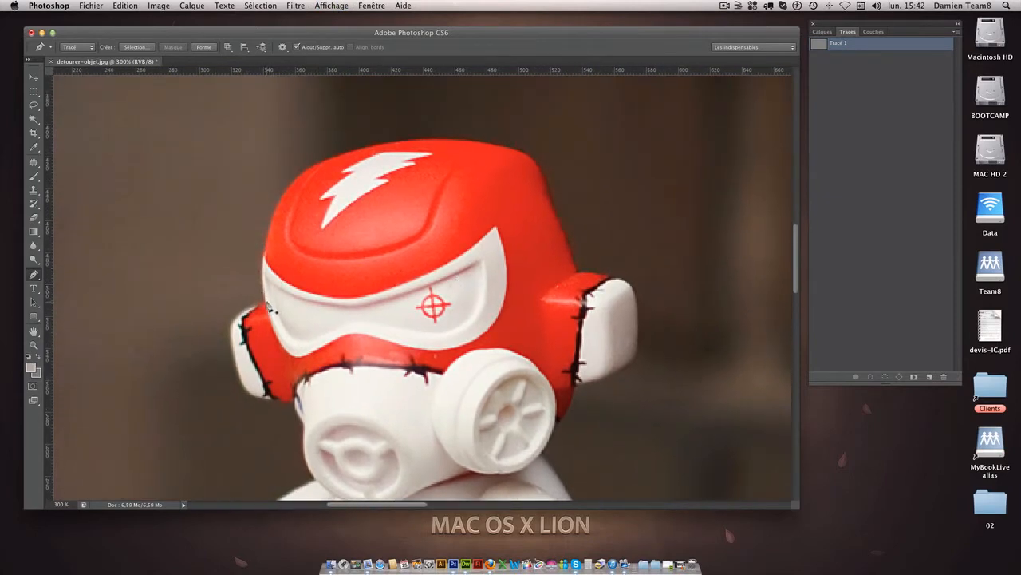
{"action": "left_click", "coordinate": [266, 304]}
{"action": "left_click_drag", "start_coordinate": [332, 158], "coordinate": [419, 126]}
{"action": "left_click_drag", "start_coordinate": [421, 128], "coordinate": [303, 109]}
{"action": "left_click_drag", "start_coordinate": [351, 133], "coordinate": [459, 216]}
{"action": "left_click_drag", "start_coordinate": [497, 147], "coordinate": [606, 166]}
{"action": "left_click_drag", "start_coordinate": [543, 193], "coordinate": [423, 182]}
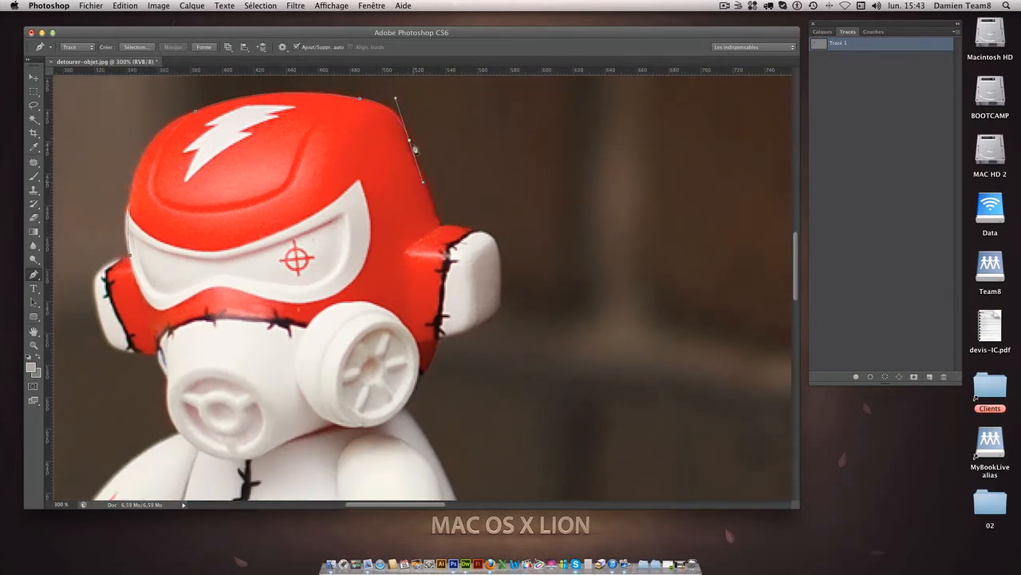
Continue the path down the helmet's right side, around the right ear and along the edge of the mask's filter.
{"action": "left_click", "coordinate": [411, 141], "text": "alt"}
{"action": "key", "text": "super+z"}
{"action": "left_click", "coordinate": [411, 141], "text": "alt"}
{"action": "left_click_drag", "start_coordinate": [438, 228], "coordinate": [452, 201]}
{"action": "key", "text": "super+z"}
{"action": "left_click_drag", "start_coordinate": [446, 241], "coordinate": [439, 253]}
{"action": "key", "text": "super+z"}
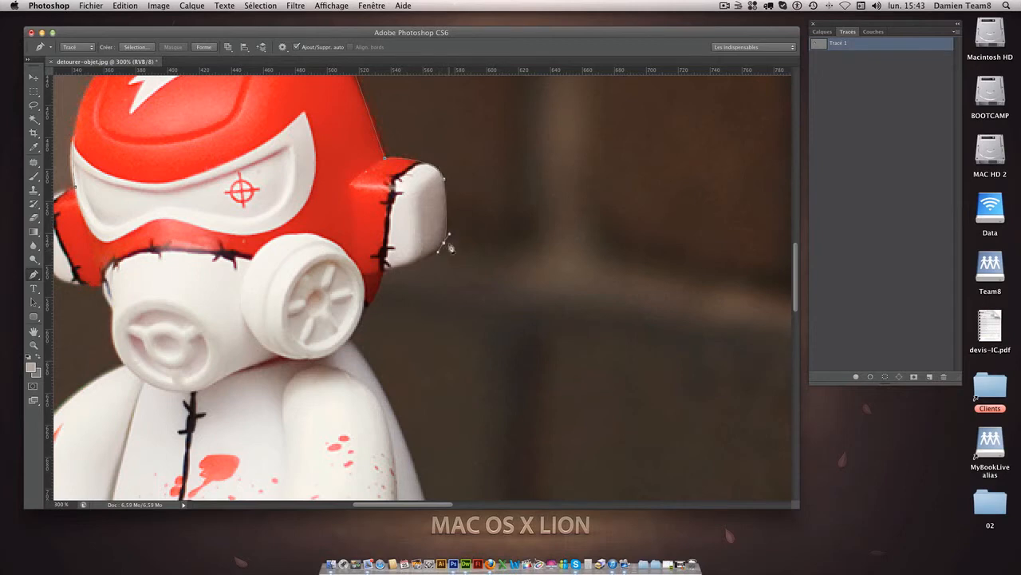
{"action": "left_click_drag", "start_coordinate": [383, 272], "coordinate": [457, 222]}
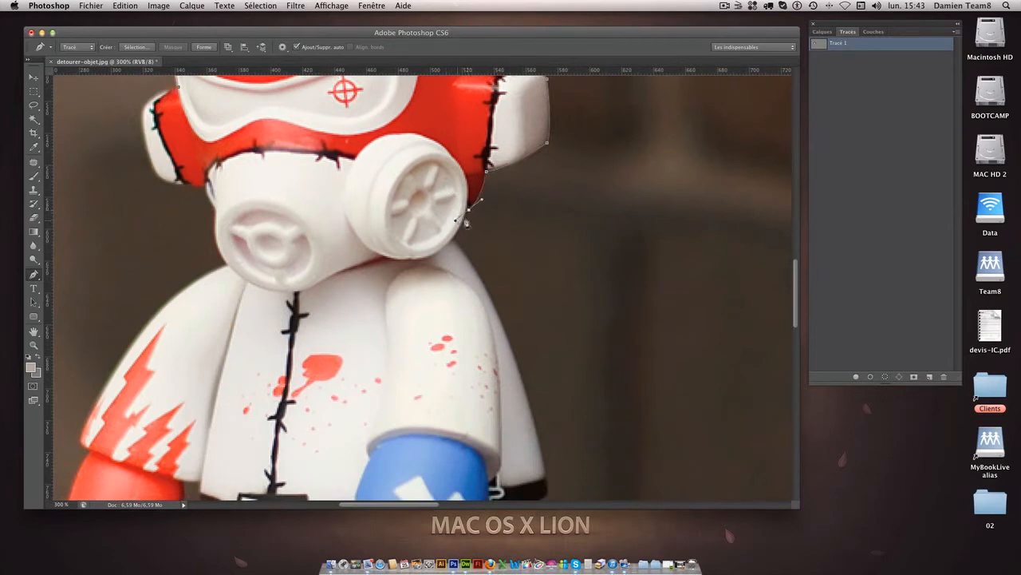
{"action": "left_click", "coordinate": [452, 238]}
Extend the path along the back of the jacket, from the mask's filter to the belt edge.
{"action": "scroll", "coordinate": [471, 272], "scroll_direction": "down", "scroll_amount": 5}
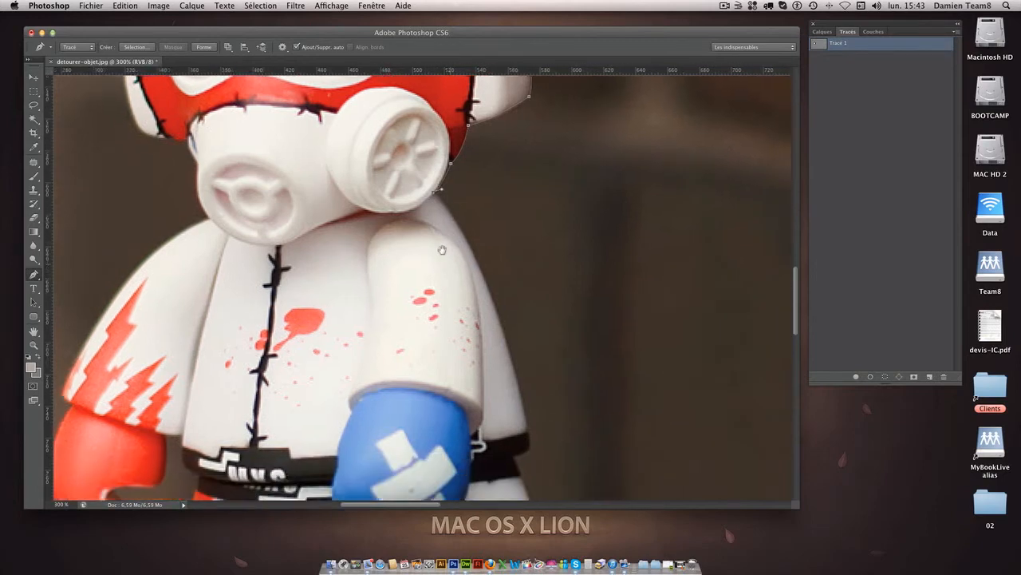
{"action": "left_click_drag", "start_coordinate": [466, 317], "coordinate": [589, 224]}
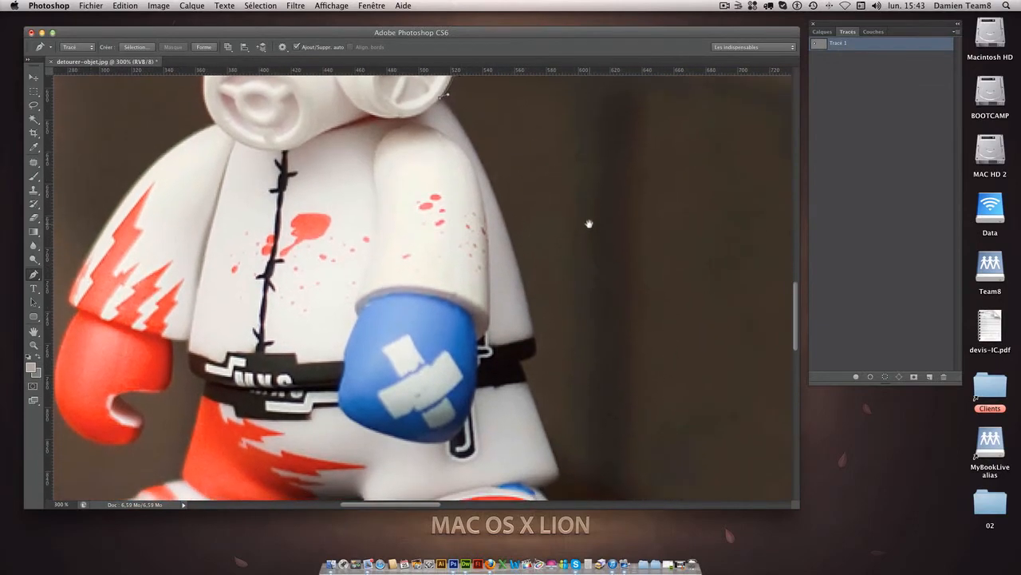
{"action": "key", "text": "super+minus"}
{"action": "scroll", "coordinate": [589, 224], "scroll_direction": "down", "scroll_amount": 1}
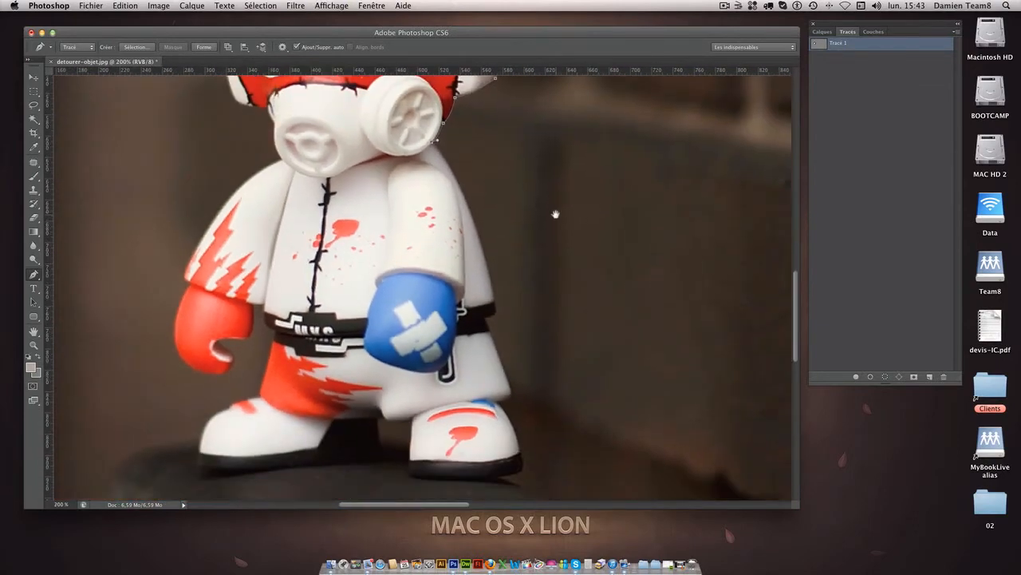
{"action": "left_click_drag", "start_coordinate": [495, 312], "coordinate": [514, 434]}
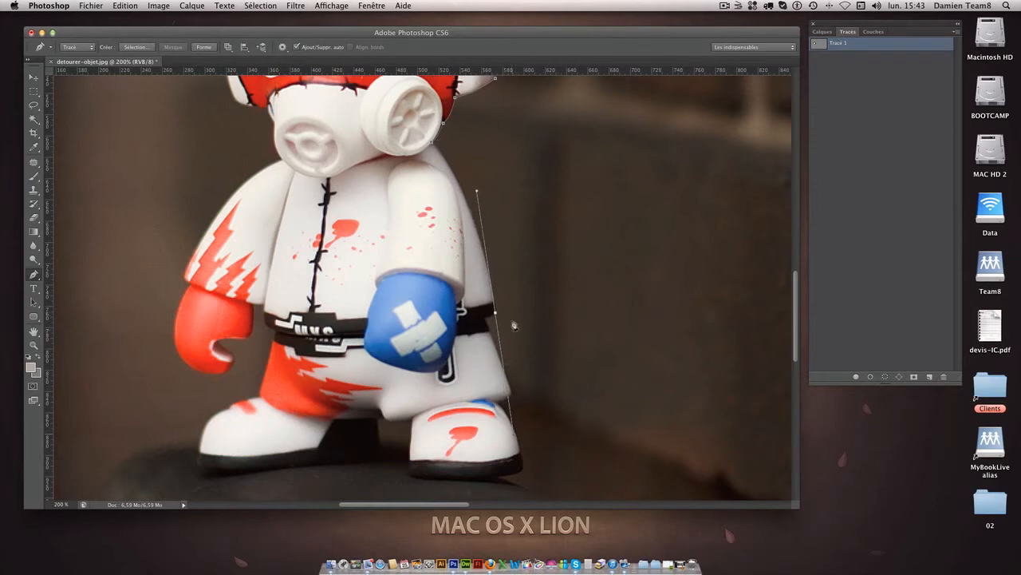
{"action": "left_click_drag", "start_coordinate": [491, 316], "coordinate": [479, 249]}
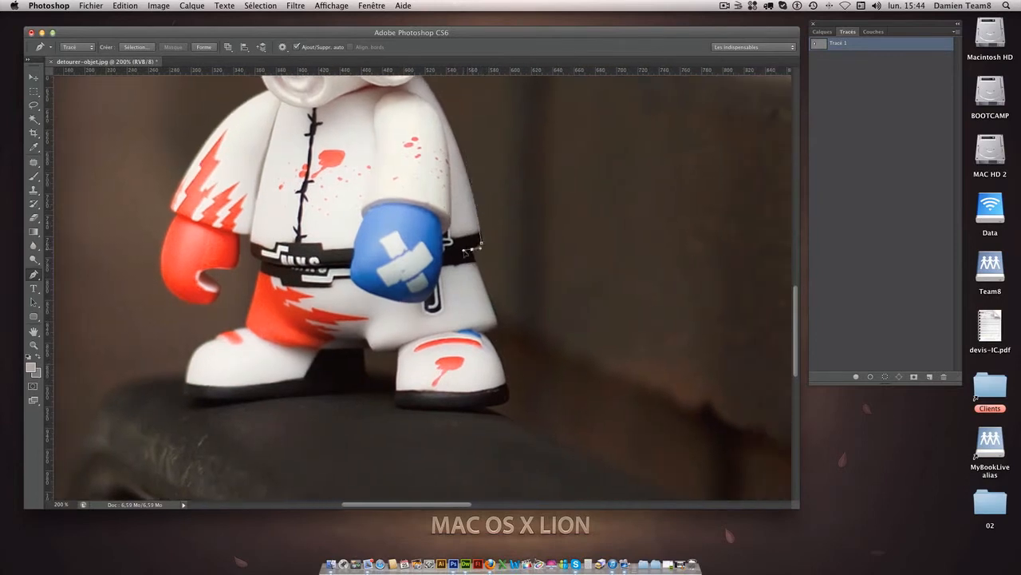
Trace the right trouser hem and around the right shoe up to the underside of the trousers between the legs.
{"action": "left_click", "coordinate": [498, 325]}
{"action": "left_click_drag", "start_coordinate": [507, 385], "coordinate": [504, 405]}
{"action": "left_click", "coordinate": [508, 384], "text": "alt"}
{"action": "left_click_drag", "start_coordinate": [433, 411], "coordinate": [390, 409]}
{"action": "left_click", "coordinate": [393, 404]}
{"action": "left_click", "coordinate": [399, 349]}
{"action": "left_click_drag", "start_coordinate": [373, 351], "coordinate": [359, 346]}
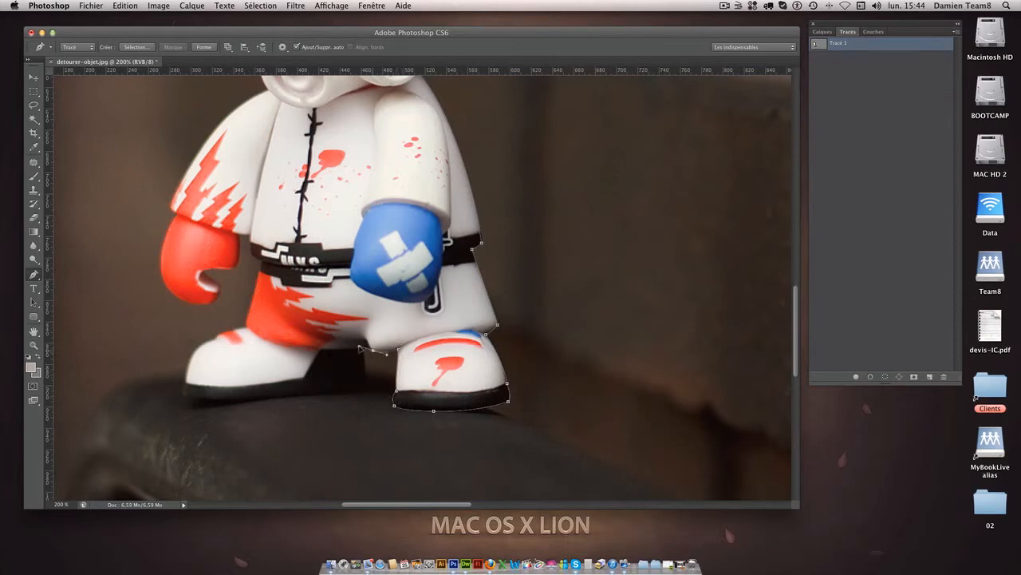
Trace the inner gap between the legs and the sole of the left shoe to its toe.
{"action": "left_click", "coordinate": [373, 350], "text": "alt"}
{"action": "left_click", "coordinate": [367, 350]}
{"action": "left_click", "coordinate": [366, 390]}
{"action": "key", "text": "super+z"}
{"action": "left_click", "coordinate": [367, 389]}
{"action": "left_click_drag", "start_coordinate": [224, 400], "coordinate": [181, 381]}
{"action": "key", "text": "super+z"}
{"action": "left_click", "coordinate": [223, 401], "text": "alt"}
{"action": "left_click", "coordinate": [183, 386], "text": "alt"}
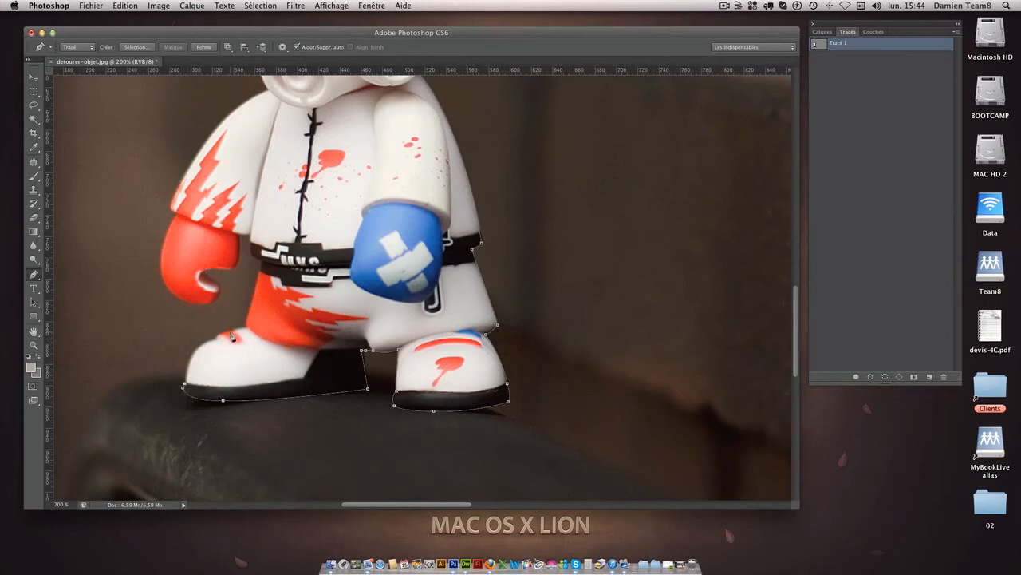
Trace over the left shoe and up the red trouser leg, past the belt to the top of the red glove.
{"action": "left_click_drag", "start_coordinate": [245, 328], "coordinate": [310, 321]}
{"action": "left_click", "coordinate": [246, 329], "text": "alt"}
{"action": "left_click", "coordinate": [262, 265]}
{"action": "left_click_drag", "start_coordinate": [252, 238], "coordinate": [256, 214]}
{"action": "left_click", "coordinate": [252, 235], "text": "alt"}
{"action": "left_click", "coordinate": [234, 234]}
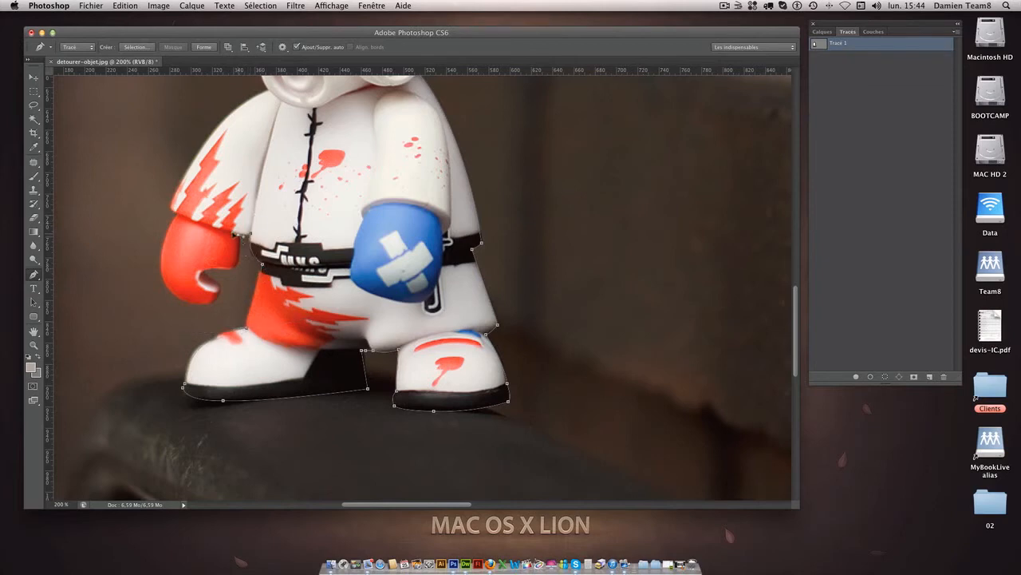
Outline the red glove, including the thumb notch, with curved anchor points around its lower edge.
{"action": "left_click_drag", "start_coordinate": [237, 266], "coordinate": [225, 277]}
{"action": "left_click", "coordinate": [234, 267], "text": "alt"}
{"action": "left_click", "coordinate": [205, 271]}
{"action": "left_click", "coordinate": [220, 286]}
{"action": "key", "text": "super+z"}
{"action": "left_click", "coordinate": [206, 272], "text": "alt"}
{"action": "left_click_drag", "start_coordinate": [206, 305], "coordinate": [163, 218]}
Trace the left sleeve from its cuff up over the shoulder to the mask.
{"action": "mouse_move", "coordinate": [179, 213]}
{"action": "left_mouse_down"}
{"action": "mouse_move", "coordinate": [198, 197]}
{"action": "mouse_move", "coordinate": [178, 194]}
{"action": "left_mouse_up"}
{"action": "left_click", "coordinate": [178, 214], "text": "alt"}
{"action": "left_click_drag", "start_coordinate": [178, 194], "coordinate": [186, 177]}
{"action": "scroll", "coordinate": [264, 151], "scroll_direction": "up", "scroll_amount": 5}
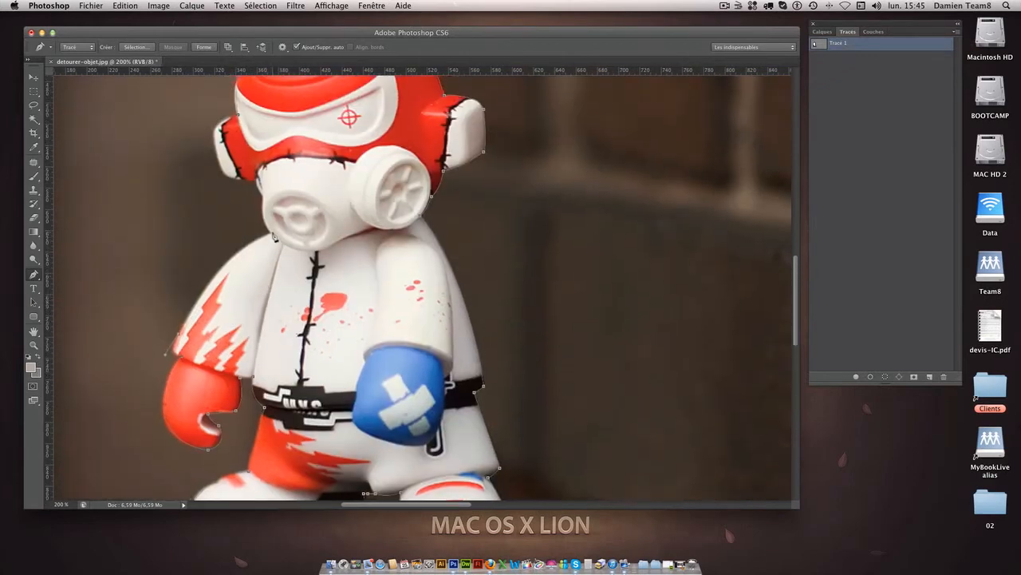
{"action": "left_click_drag", "start_coordinate": [271, 234], "coordinate": [324, 221]}
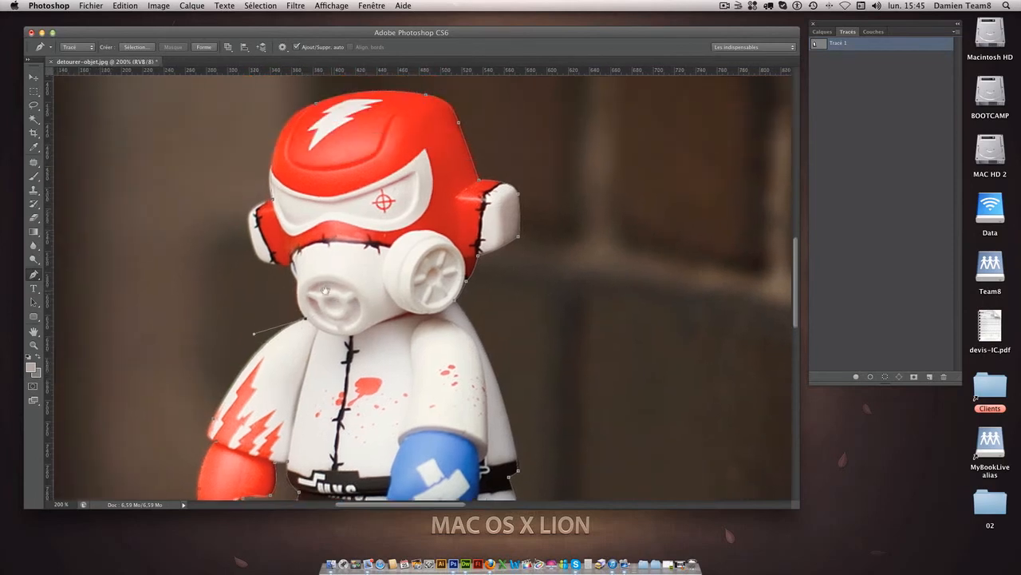
Trace the left edge of the mask and the left ear, and close the path at its starting anchor.
{"action": "scroll", "coordinate": [324, 232], "scroll_direction": "up", "scroll_amount": 3}
{"action": "left_click_drag", "start_coordinate": [296, 290], "coordinate": [248, 248]}
{"action": "left_click", "coordinate": [296, 288], "text": "alt"}
{"action": "left_click", "coordinate": [255, 262], "text": "alt"}
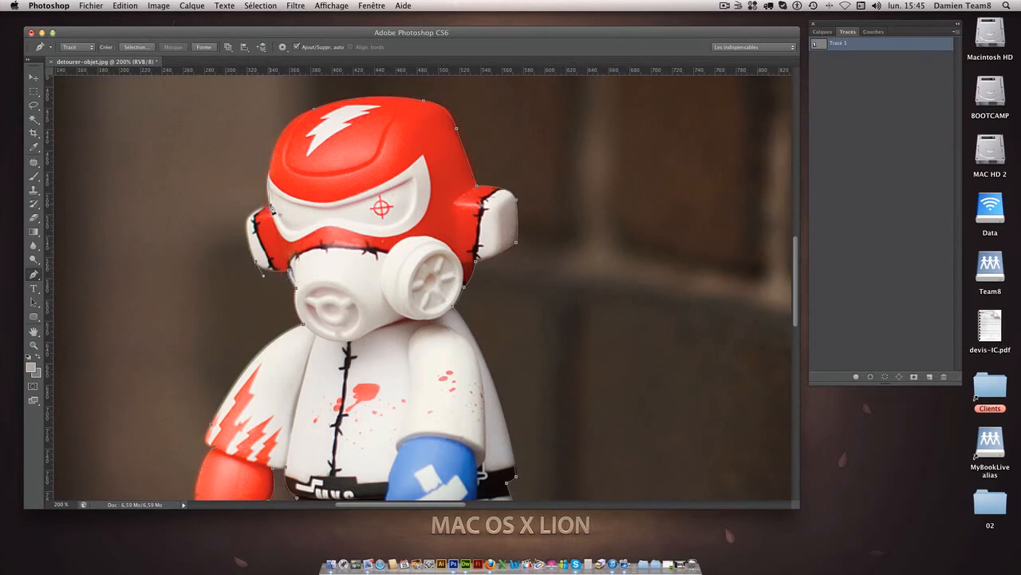
{"action": "key", "text": "super+plus"}
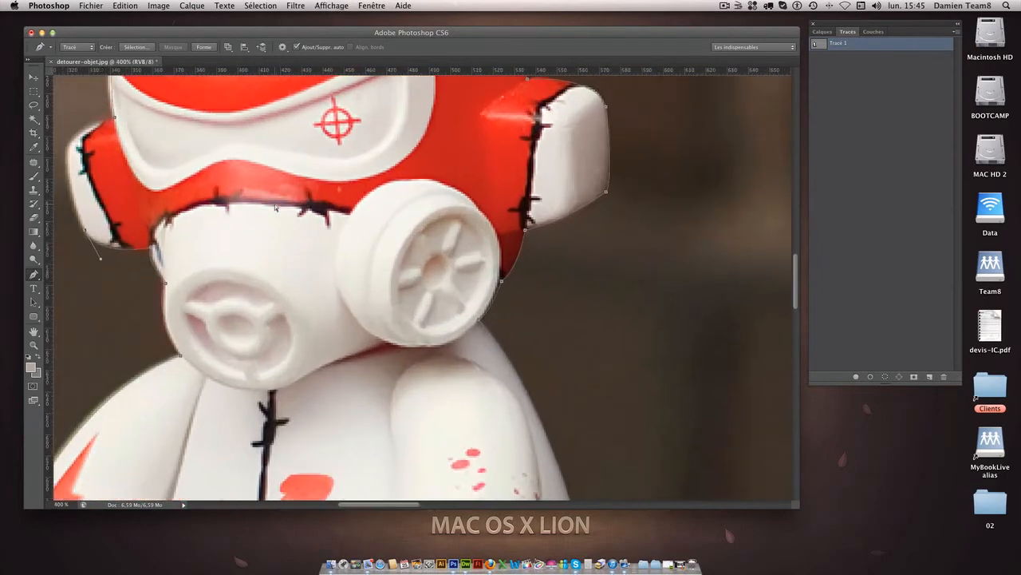
{"action": "scroll", "coordinate": [276, 208], "scroll_direction": "left", "scroll_amount": 5}
{"action": "scroll", "coordinate": [276, 208], "scroll_direction": "up", "scroll_amount": 3}
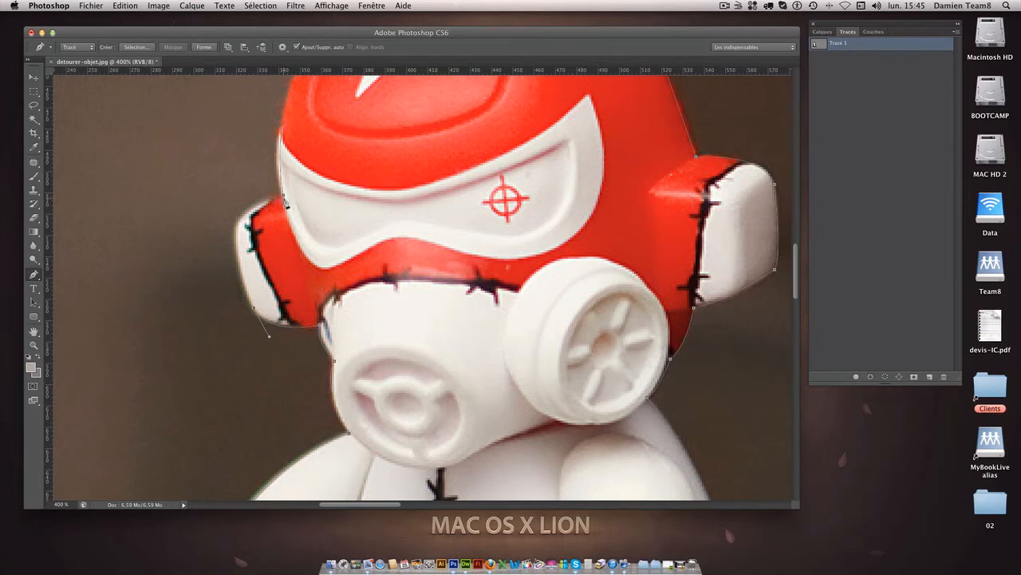
{"action": "left_click_drag", "start_coordinate": [284, 198], "coordinate": [376, 185]}
Load the finished toy outline path as a selection.
{"action": "key", "text": "super+minus"}
{"action": "key", "text": "super+minus"}
{"action": "key", "text": "super+minus"}
{"action": "key", "text": "space"}
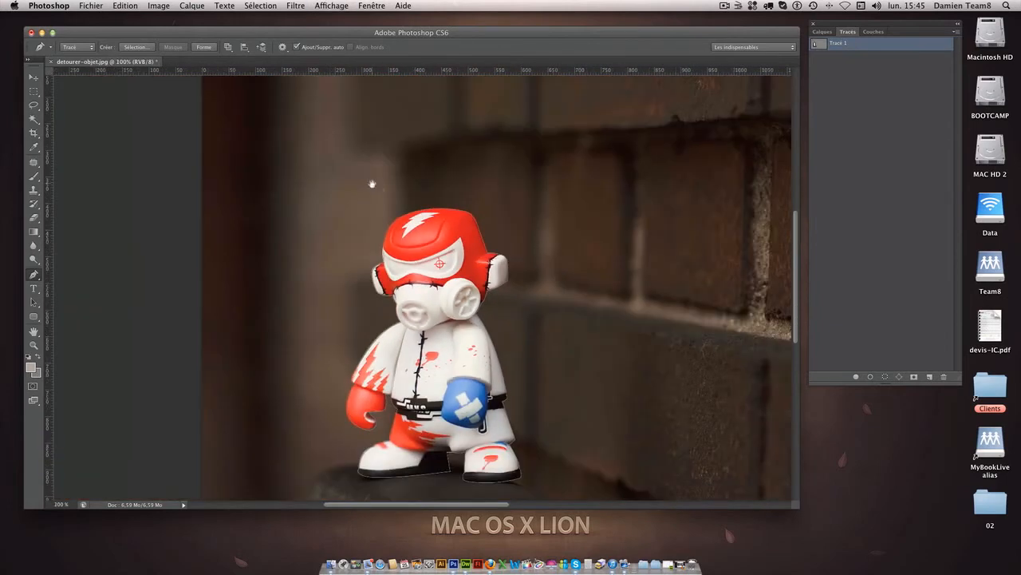
{"action": "left_click_drag", "start_coordinate": [404, 283], "coordinate": [346, 220]}
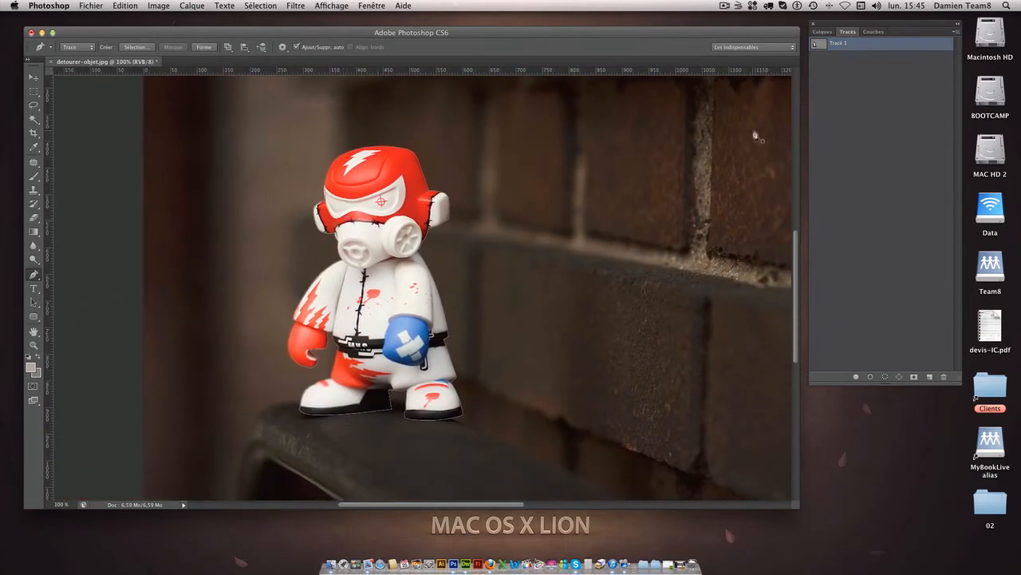
{"action": "left_click", "coordinate": [817, 45], "text": "super"}
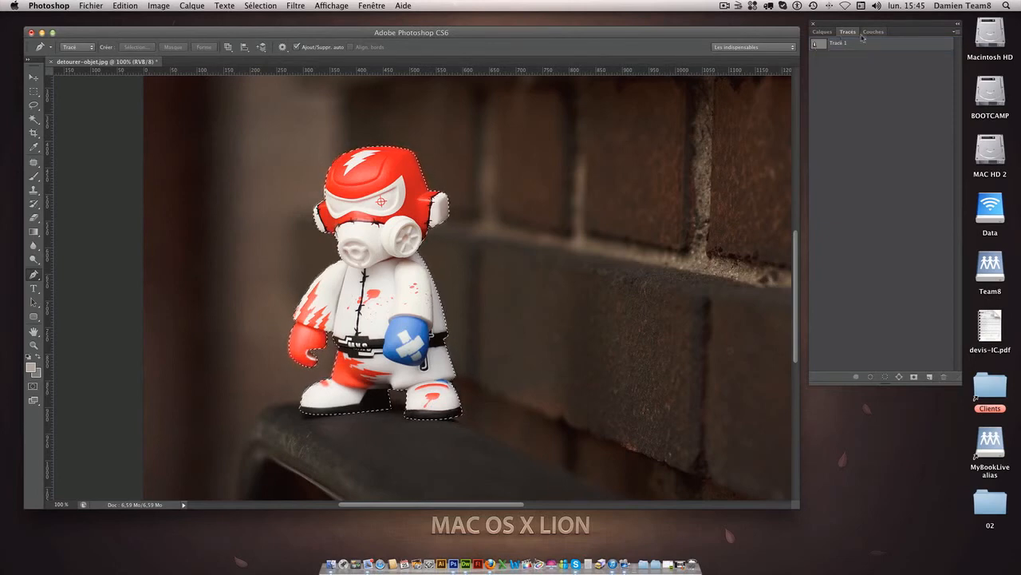
Copy the selected toy from the background layer and paste it onto its own layer.
{"action": "left_click", "coordinate": [828, 33]}
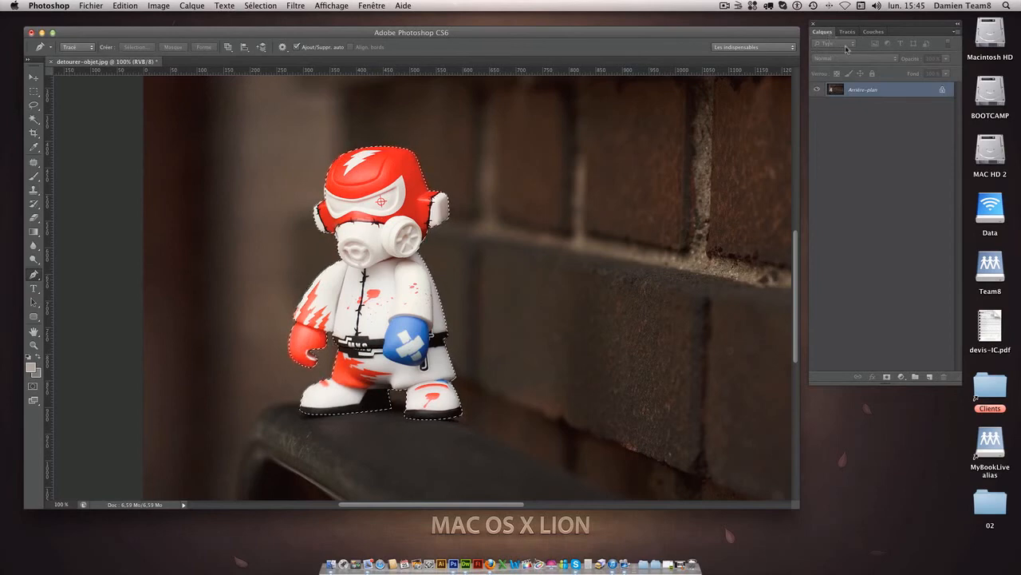
{"action": "key", "text": "super+c"}
{"action": "key", "text": "super+v"}
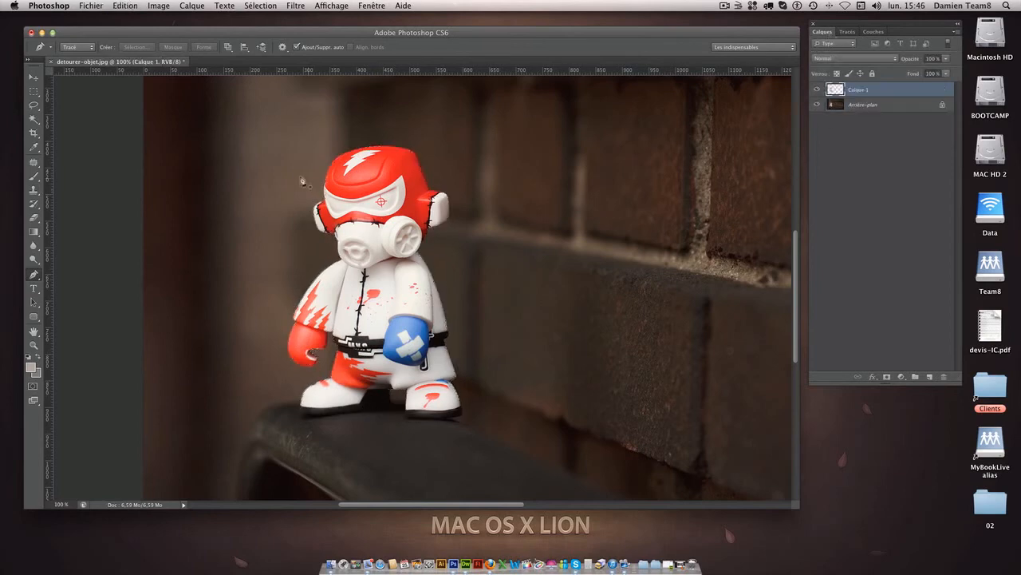
Move the pasted toy to the right of the original and slightly lower, in front of the ledge.
{"action": "left_click", "coordinate": [33, 76]}
{"action": "left_click_drag", "start_coordinate": [403, 218], "coordinate": [635, 214]}
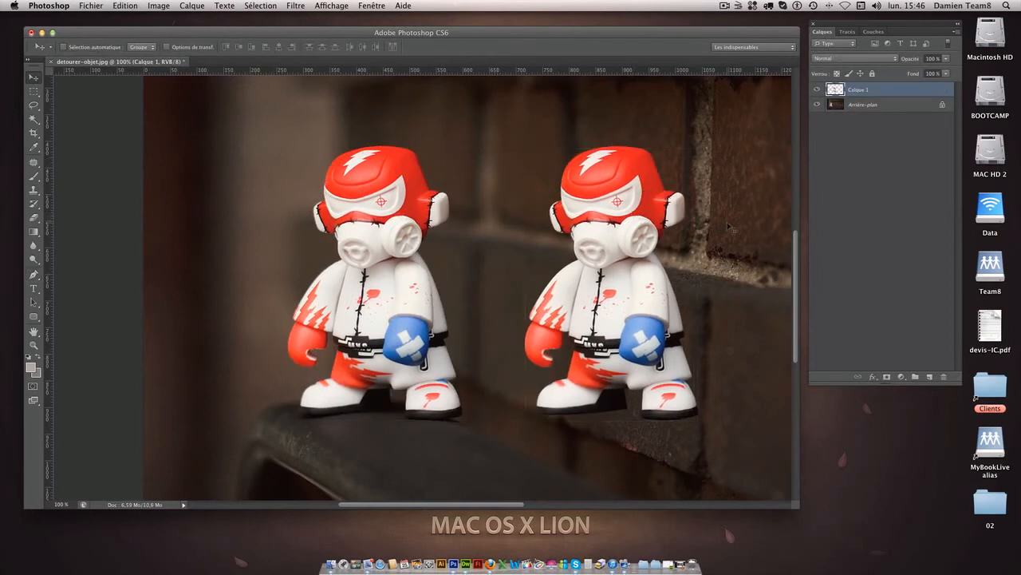
{"action": "key", "text": "super+minus"}
{"action": "left_click_drag", "start_coordinate": [544, 337], "coordinate": [494, 225]}
{"action": "left_click_drag", "start_coordinate": [370, 281], "coordinate": [349, 345]}
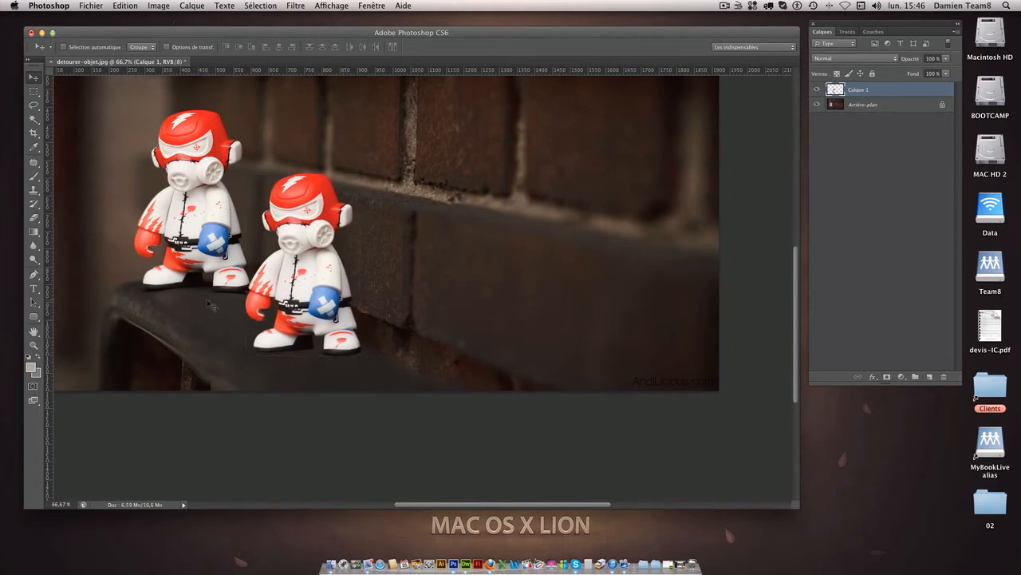
Add an empty layer beneath the cut-out toy's layer and rename the toy's layer trace1.
{"action": "left_click", "coordinate": [930, 376]}
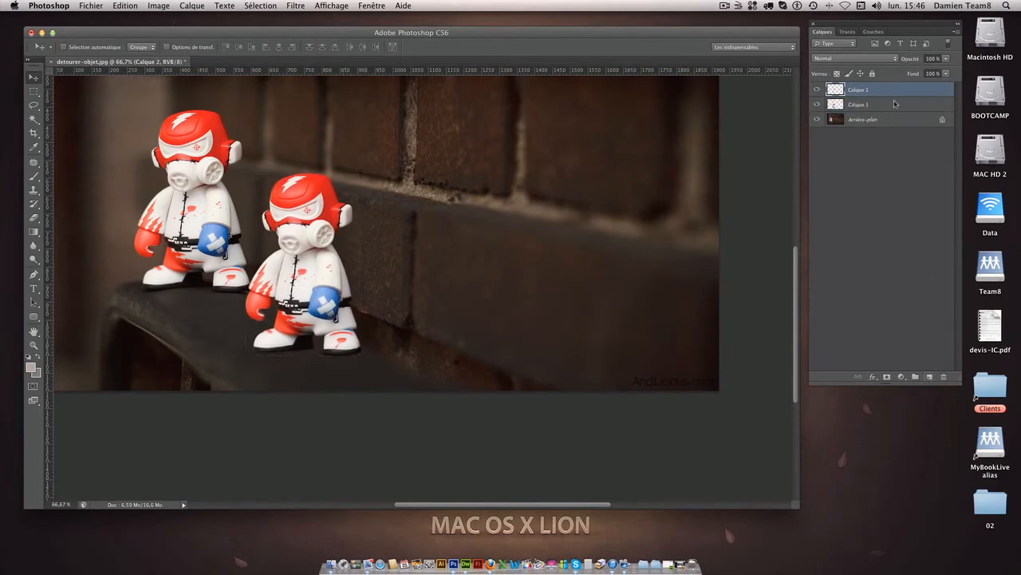
{"action": "left_click_drag", "start_coordinate": [890, 91], "coordinate": [884, 105]}
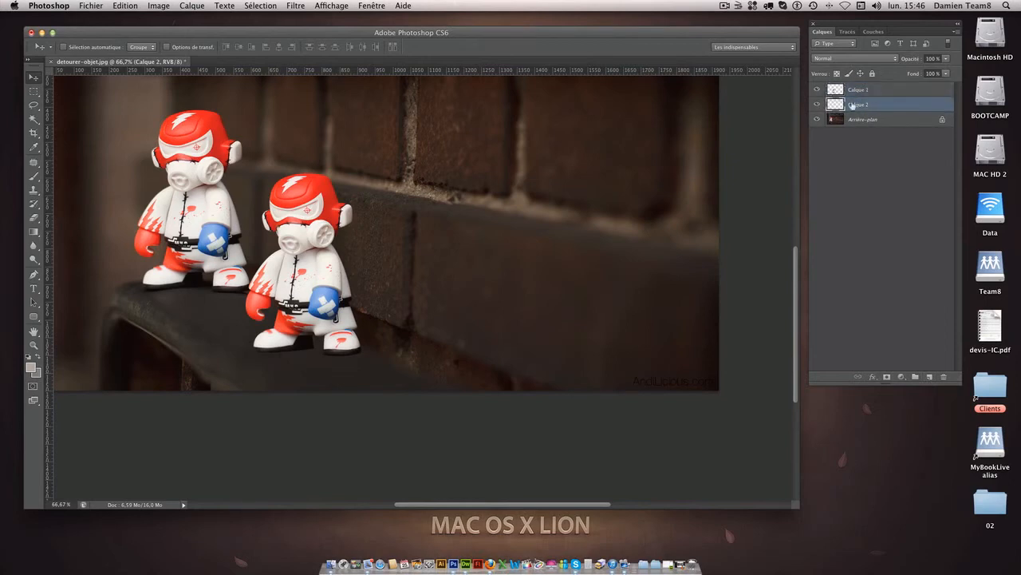
{"action": "left_click", "coordinate": [859, 91]}
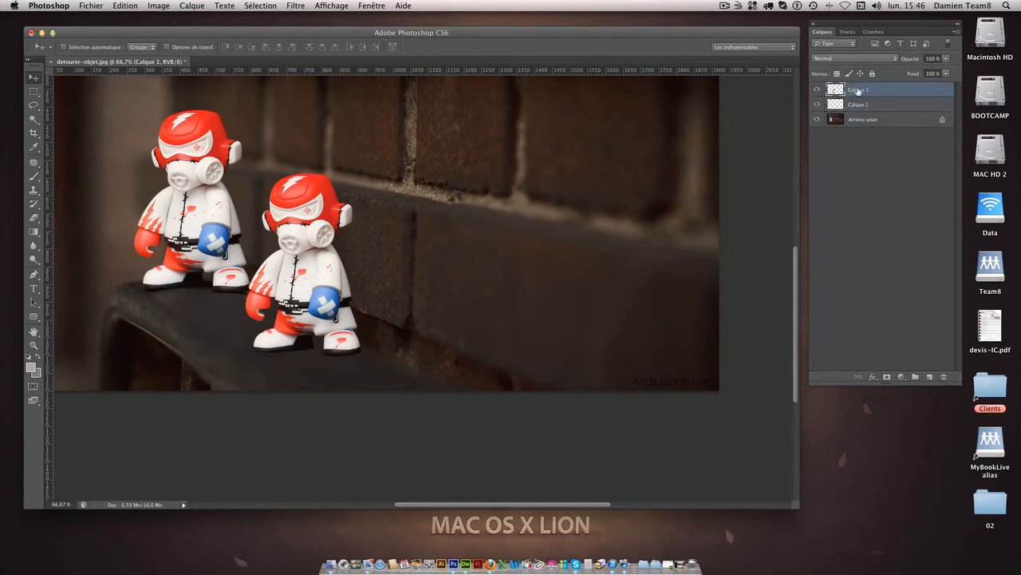
{"action": "double_click", "coordinate": [859, 91]}
{"action": "type", "text": "trace1"}
{"action": "key", "text": "Return"}
Rename the empty layer beneath trace1 as ombre.
{"action": "left_click", "coordinate": [878, 118]}
{"action": "double_click", "coordinate": [883, 105]}
{"action": "key", "text": "Escape"}
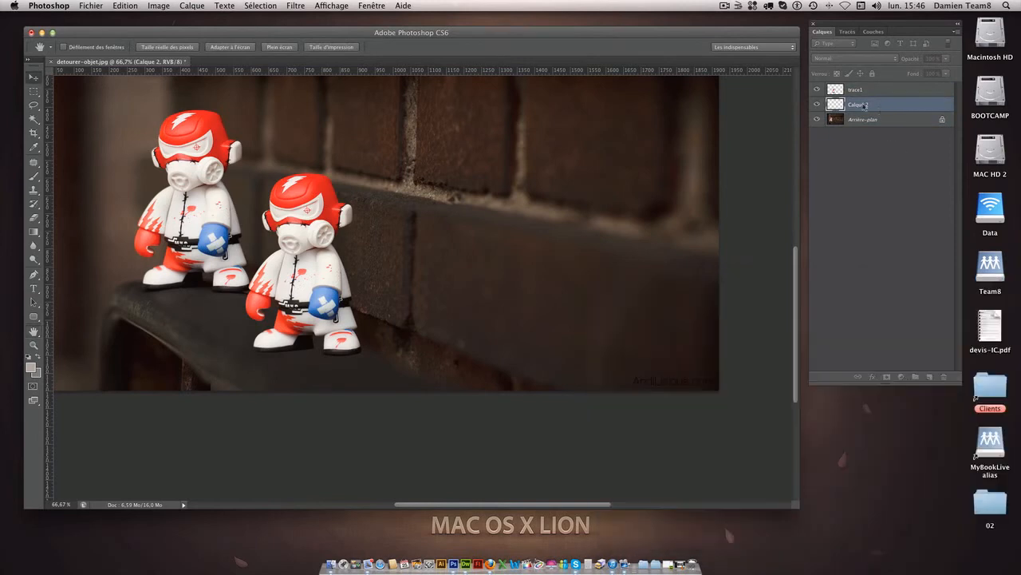
{"action": "double_click", "coordinate": [862, 109]}
{"action": "type", "text": "c"}
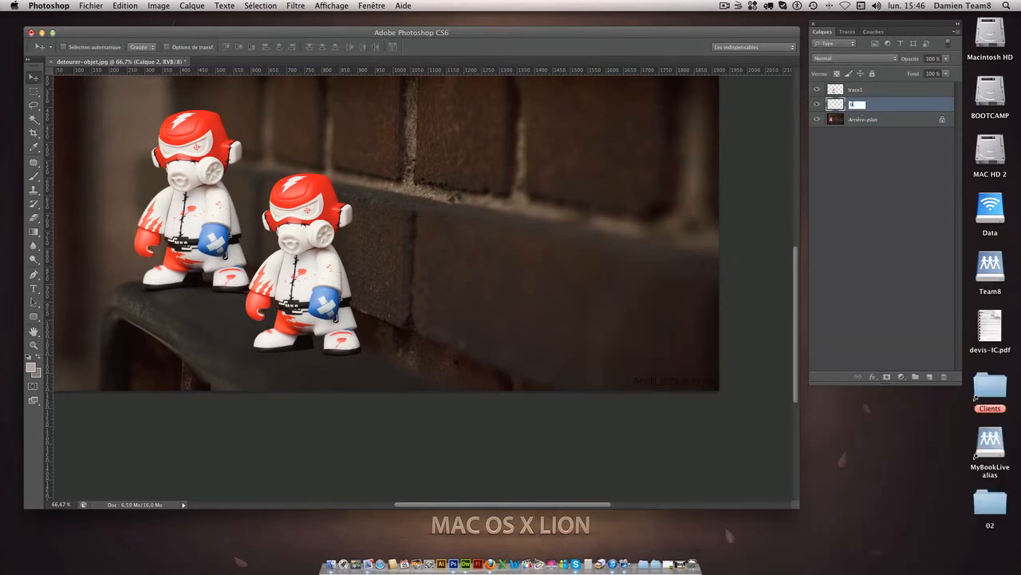
{"action": "key", "text": "Return"}
Set up the Brush tool with a soft round tip at 0% hardness, enlarged to about 85 px.
{"action": "left_click", "coordinate": [32, 178]}
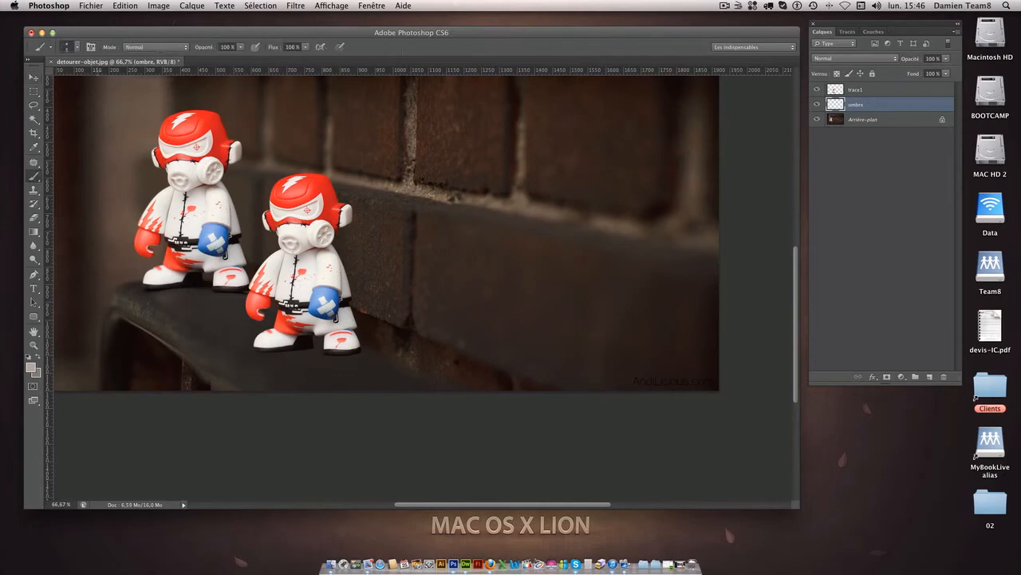
{"action": "left_click", "coordinate": [77, 49]}
{"action": "left_click", "coordinate": [48, 128]}
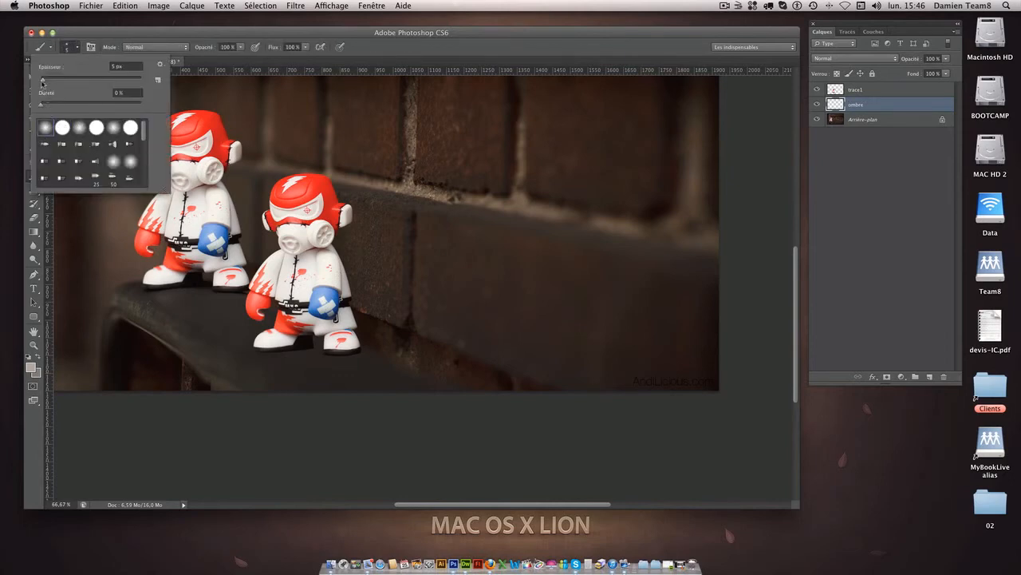
{"action": "left_click_drag", "start_coordinate": [44, 82], "coordinate": [83, 81]}
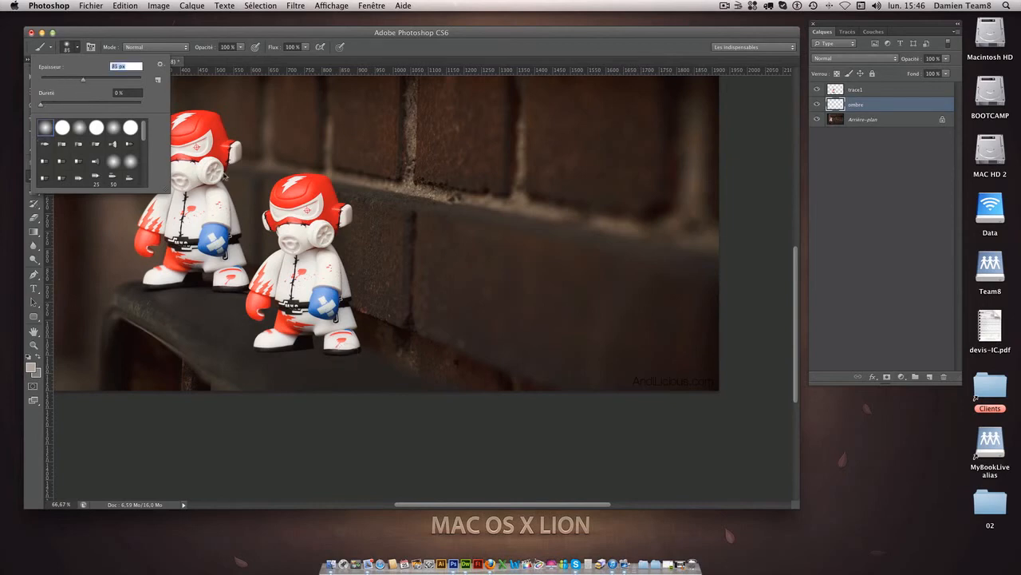
{"action": "left_click", "coordinate": [389, 34]}
Set the brush opacity to 20% and paint a black shadow beneath the duplicated toy's feet on the ombre layer.
{"action": "left_click", "coordinate": [205, 49]}
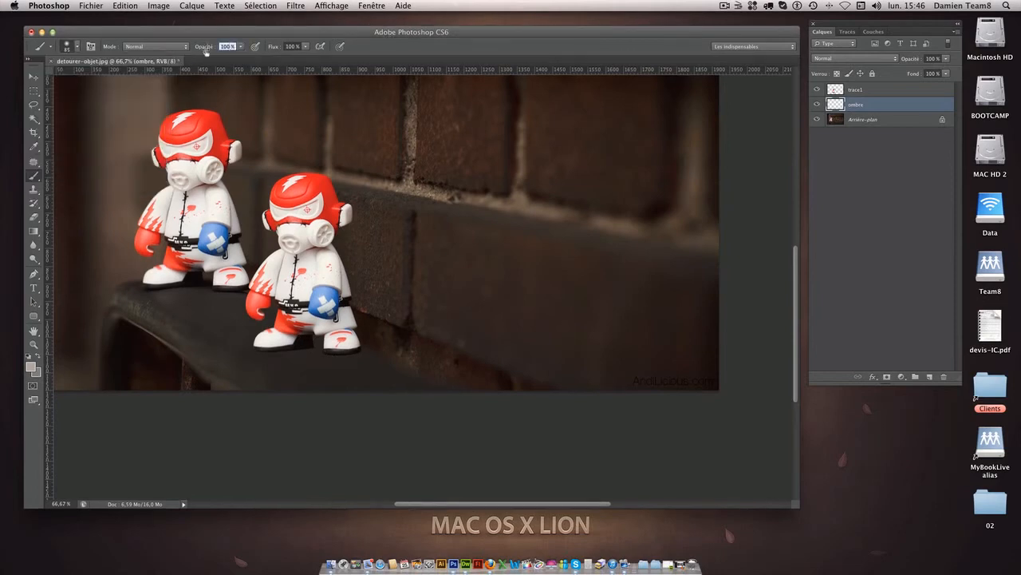
{"action": "type", "text": "20"}
{"action": "key", "text": "Return"}
{"action": "left_click", "coordinate": [30, 355]}
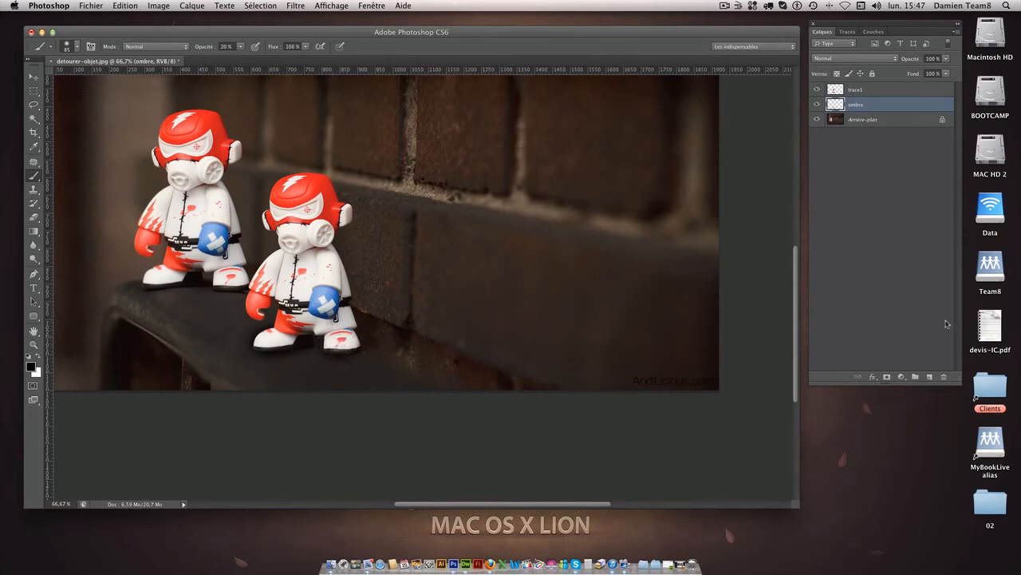
Soften the shadow around the duplicated toy on the ombre layer with a soft 50 px eraser at 30% opacity.
{"action": "left_click", "coordinate": [33, 217]}
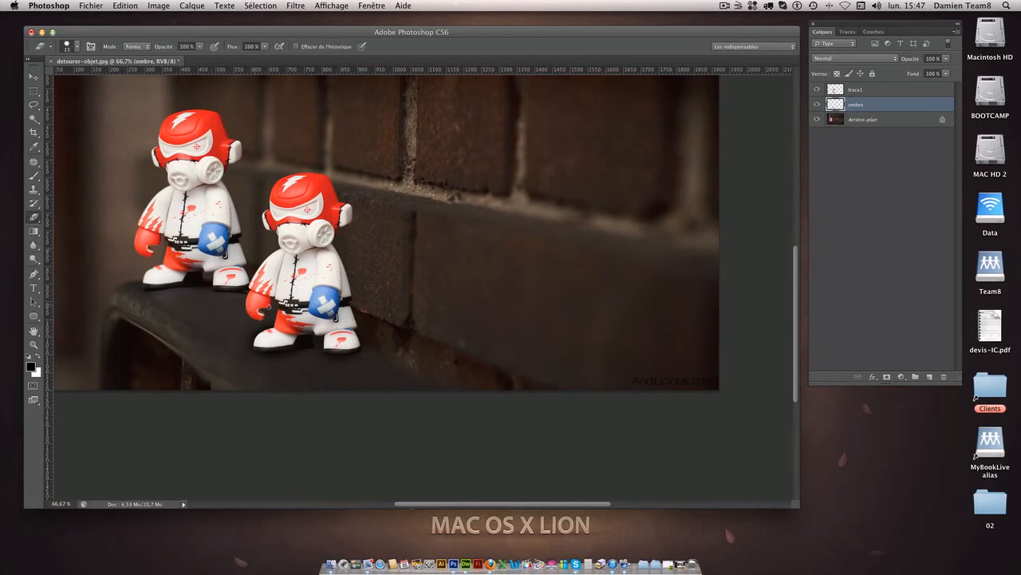
{"action": "left_click", "coordinate": [76, 48]}
{"action": "left_click", "coordinate": [255, 35]}
{"action": "left_click", "coordinate": [76, 48]}
{"action": "left_click", "coordinate": [45, 126]}
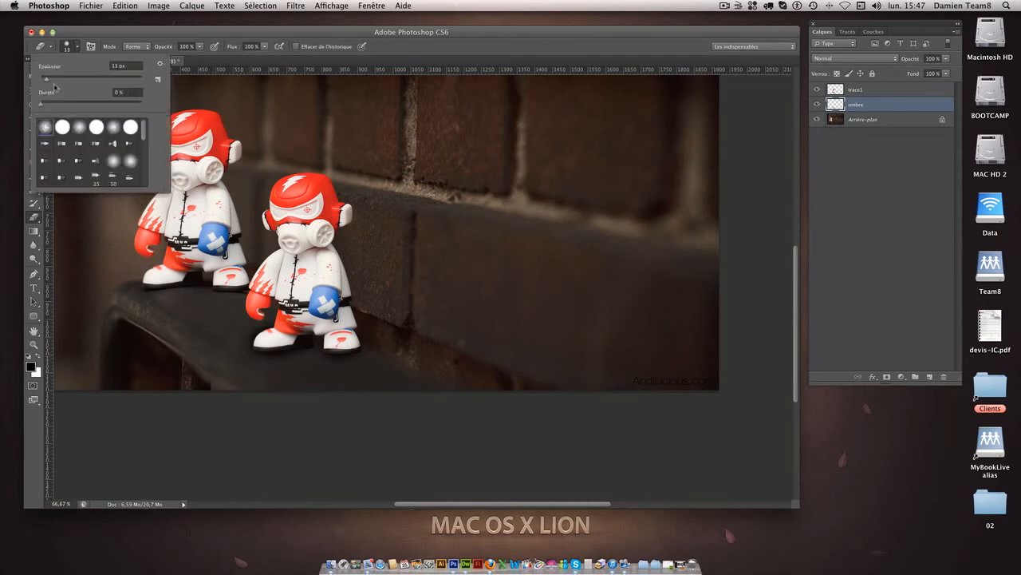
{"action": "left_click_drag", "start_coordinate": [56, 82], "coordinate": [51, 82]}
{"action": "left_click_drag", "start_coordinate": [200, 47], "coordinate": [166, 60]}
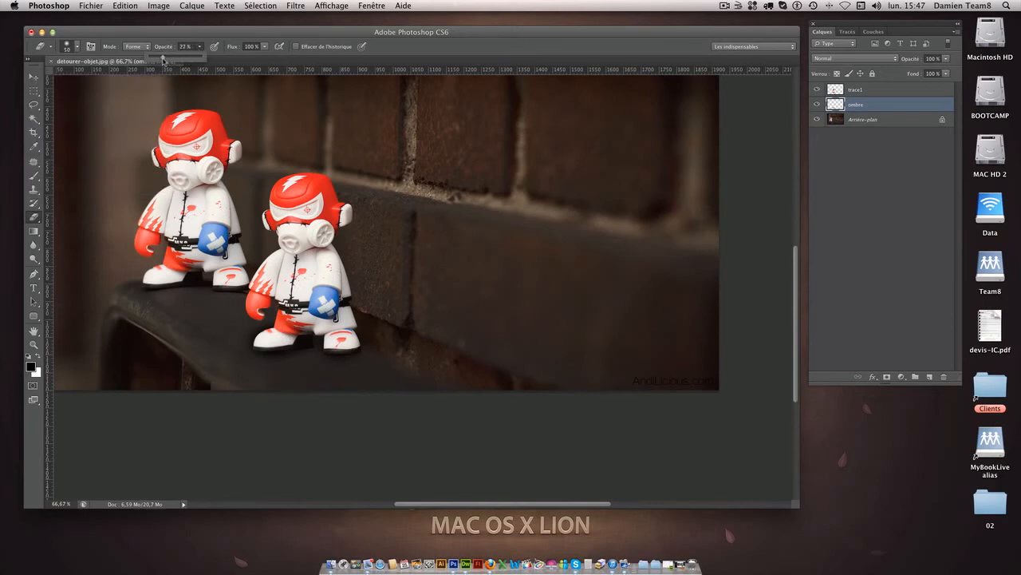
{"action": "mouse_move", "coordinate": [268, 323]}
{"action": "left_mouse_down"}
{"action": "mouse_move", "coordinate": [242, 341]}
{"action": "mouse_move", "coordinate": [255, 334]}
{"action": "mouse_move", "coordinate": [250, 322]}
{"action": "mouse_move", "coordinate": [254, 333]}
{"action": "mouse_move", "coordinate": [263, 327]}
{"action": "mouse_move", "coordinate": [246, 345]}
{"action": "mouse_move", "coordinate": [282, 315]}
{"action": "mouse_move", "coordinate": [243, 353]}
{"action": "mouse_move", "coordinate": [252, 341]}
{"action": "left_mouse_up"}
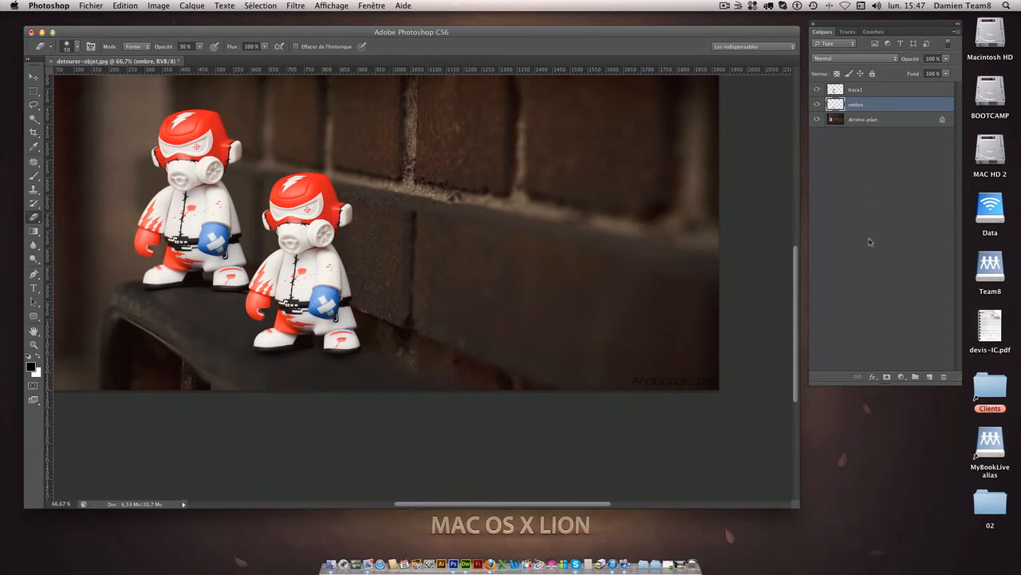
Add a layer mask to the ombre layer and brush more black shadow under the duplicated toy's feet on the layer itself.
{"action": "left_click", "coordinate": [886, 377]}
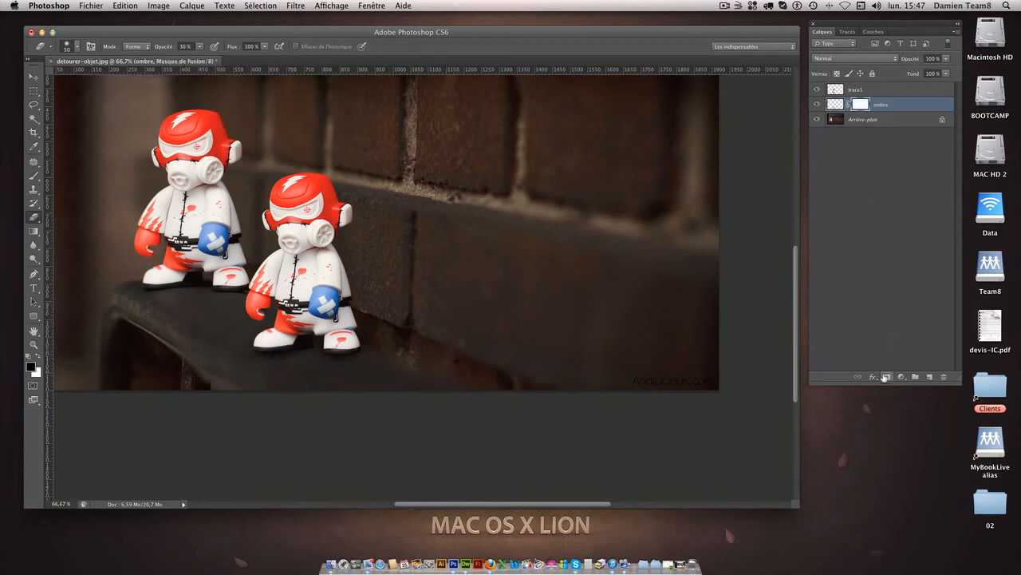
{"action": "left_click", "coordinate": [835, 104]}
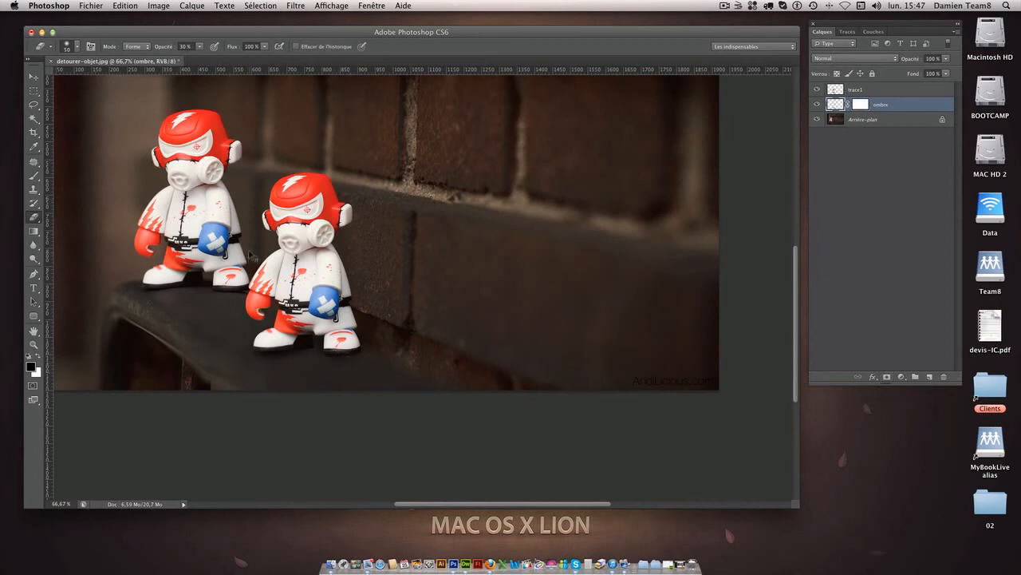
{"action": "left_click", "coordinate": [35, 177]}
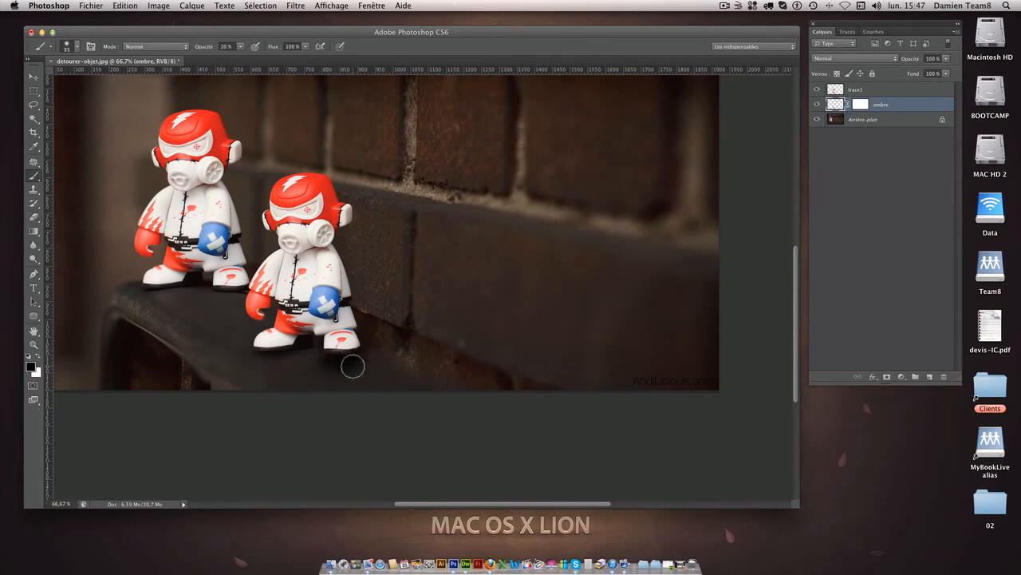
Activate the ombre layer's mask for painting and reduce the brush size to 62 px.
{"action": "left_click", "coordinate": [861, 104]}
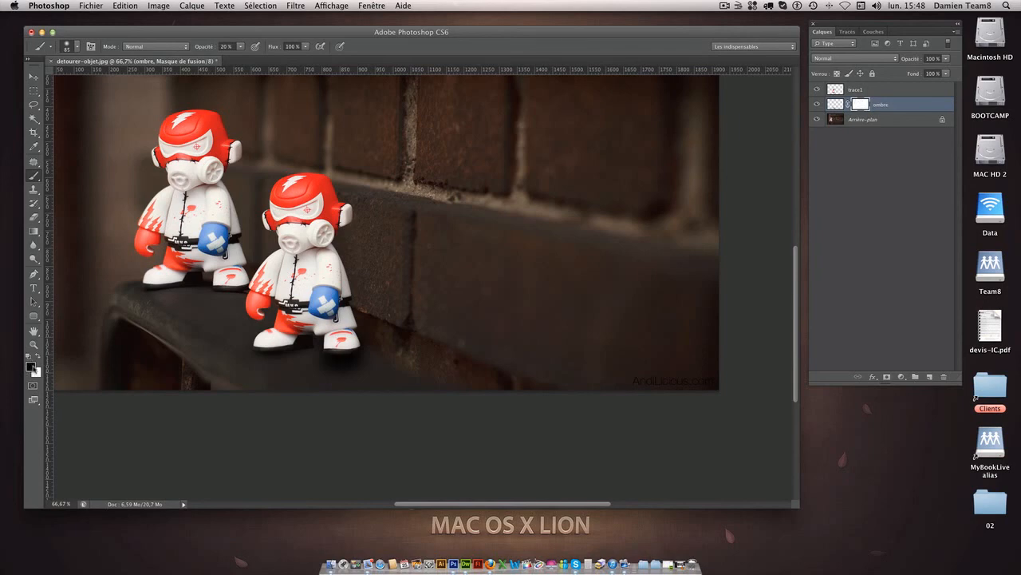
{"action": "key", "text": "super+plus"}
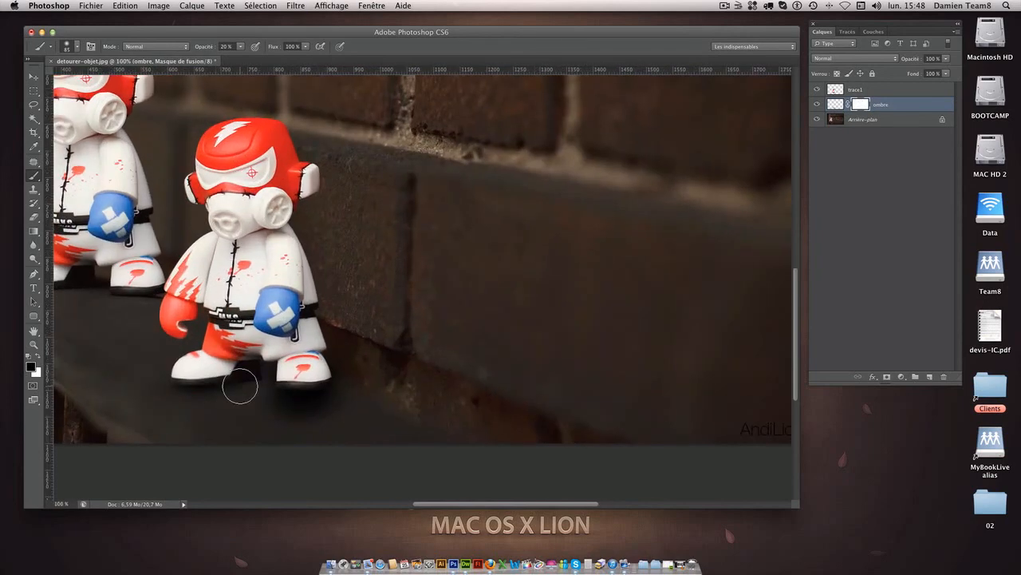
{"action": "scroll", "coordinate": [239, 386], "scroll_direction": "down", "scroll_amount": 5}
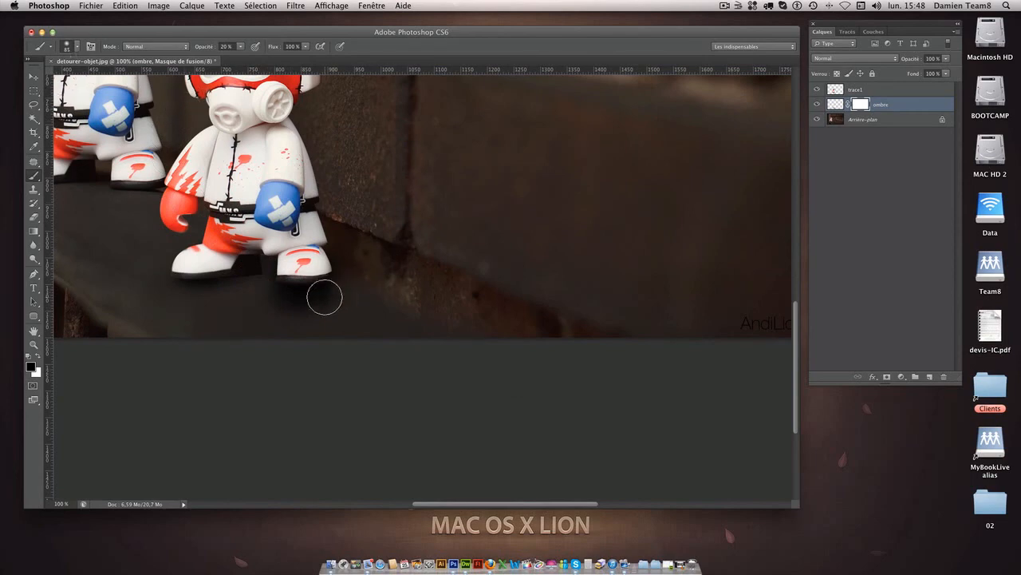
{"action": "left_click", "coordinate": [68, 47]}
{"action": "left_click_drag", "start_coordinate": [93, 80], "coordinate": [68, 82]}
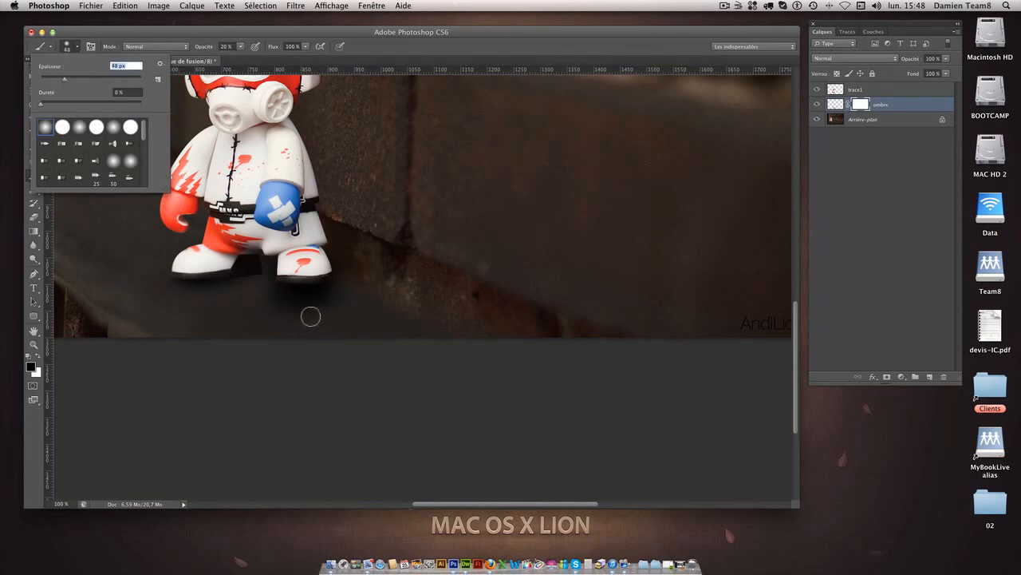
{"action": "left_click_drag", "start_coordinate": [70, 79], "coordinate": [72, 79]}
Paint black on the ombre layer's mask to fade the excess shadow below and between the duplicated toy's feet.
{"action": "mouse_move", "coordinate": [294, 308]}
{"action": "left_mouse_down"}
{"action": "mouse_move", "coordinate": [349, 308]}
{"action": "mouse_move", "coordinate": [262, 314]}
{"action": "mouse_move", "coordinate": [343, 296]}
{"action": "left_mouse_up"}
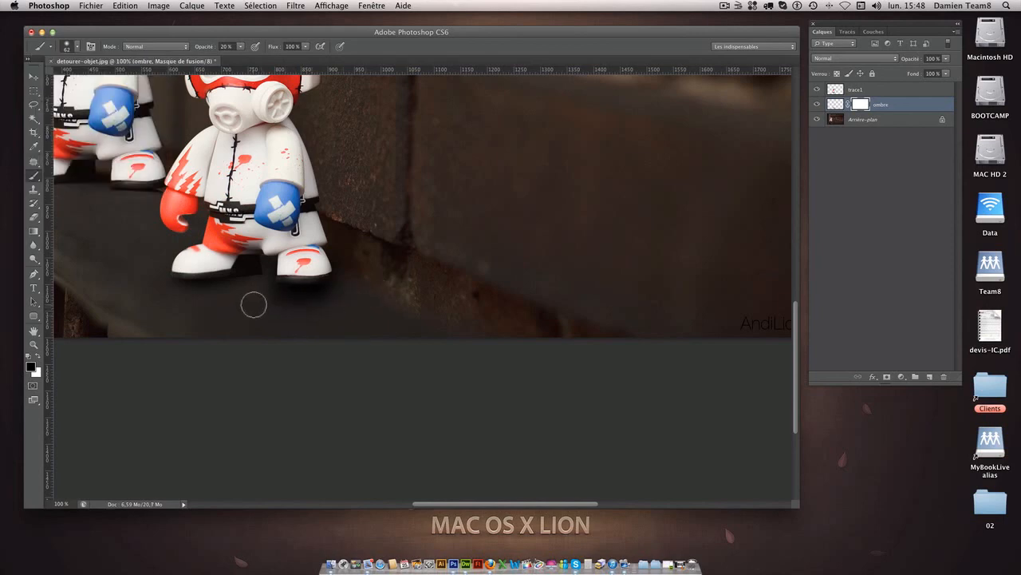
{"action": "mouse_move", "coordinate": [252, 265]}
{"action": "left_mouse_down"}
{"action": "mouse_move", "coordinate": [287, 262]}
{"action": "mouse_move", "coordinate": [274, 268]}
{"action": "left_mouse_up"}
{"action": "mouse_move", "coordinate": [296, 320]}
{"action": "left_mouse_down"}
{"action": "mouse_move", "coordinate": [331, 308]}
{"action": "mouse_move", "coordinate": [270, 304]}
{"action": "mouse_move", "coordinate": [338, 297]}
{"action": "left_mouse_up"}
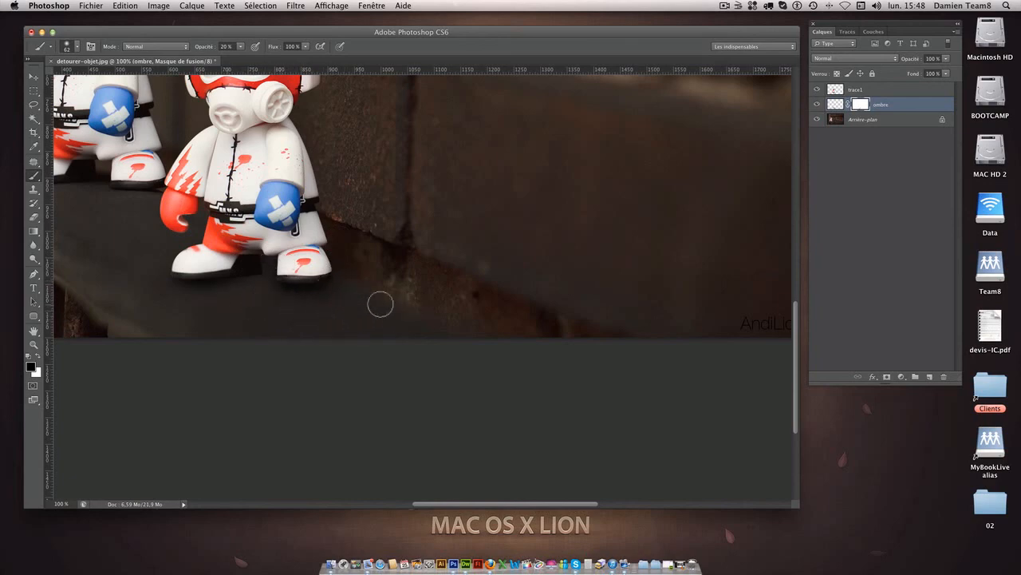
{"action": "key", "text": "super+minus"}
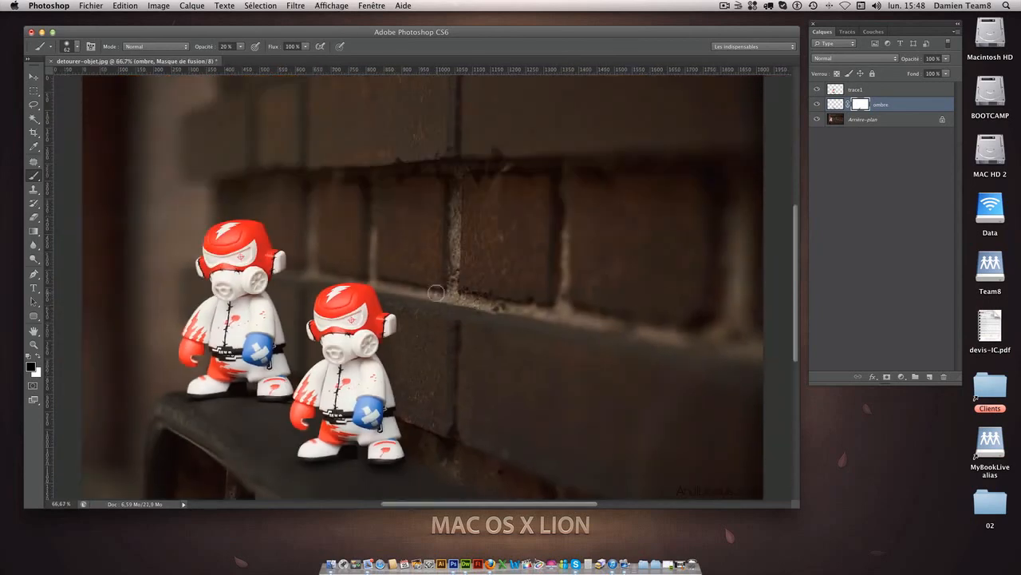
{"action": "scroll", "coordinate": [435, 294], "scroll_direction": "down", "scroll_amount": 5}
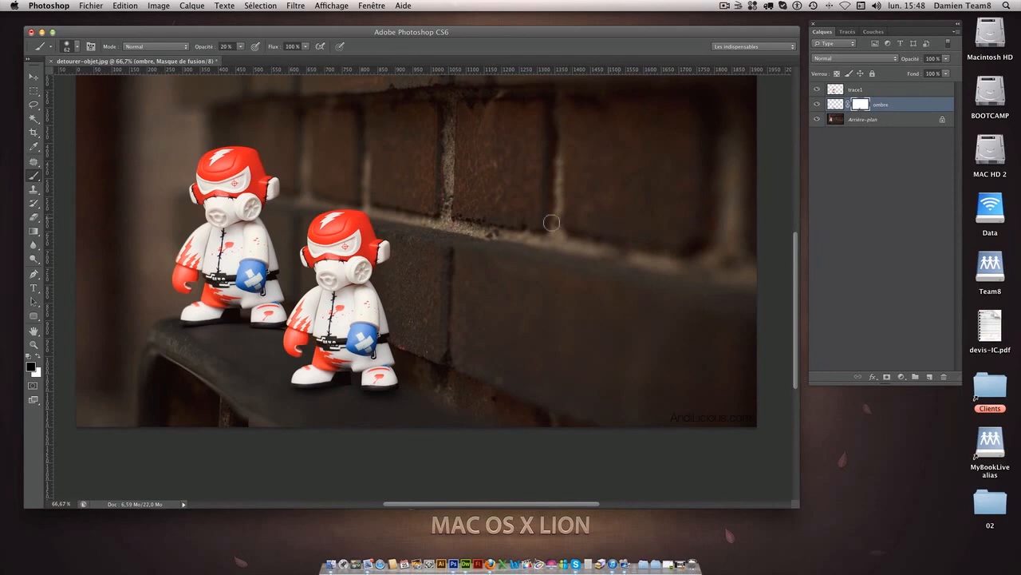
{"action": "mouse_move", "coordinate": [377, 324]}
{"action": "left_mouse_down"}
{"action": "mouse_move", "coordinate": [368, 280]}
{"action": "mouse_move", "coordinate": [387, 339]}
{"action": "left_mouse_up"}
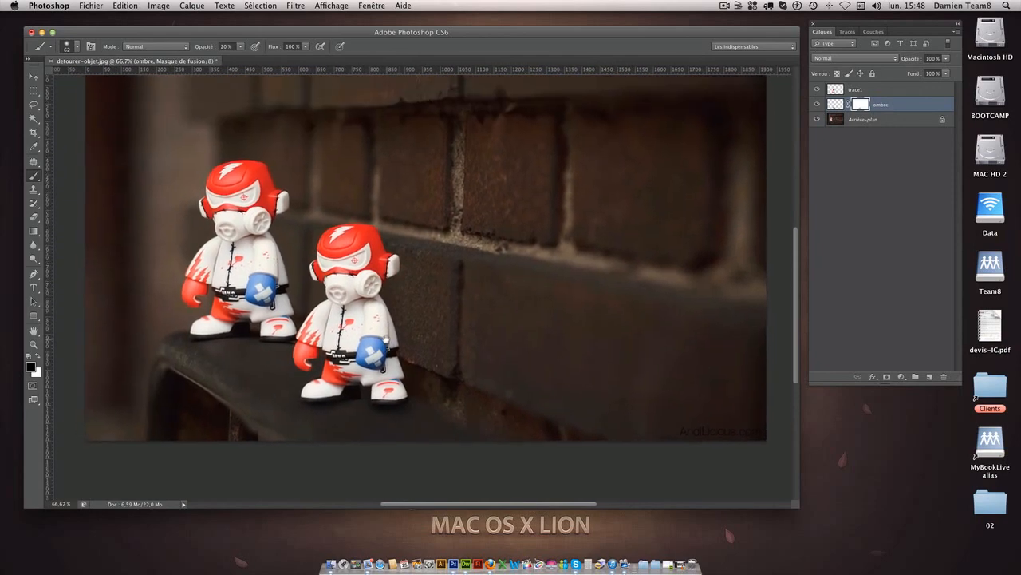